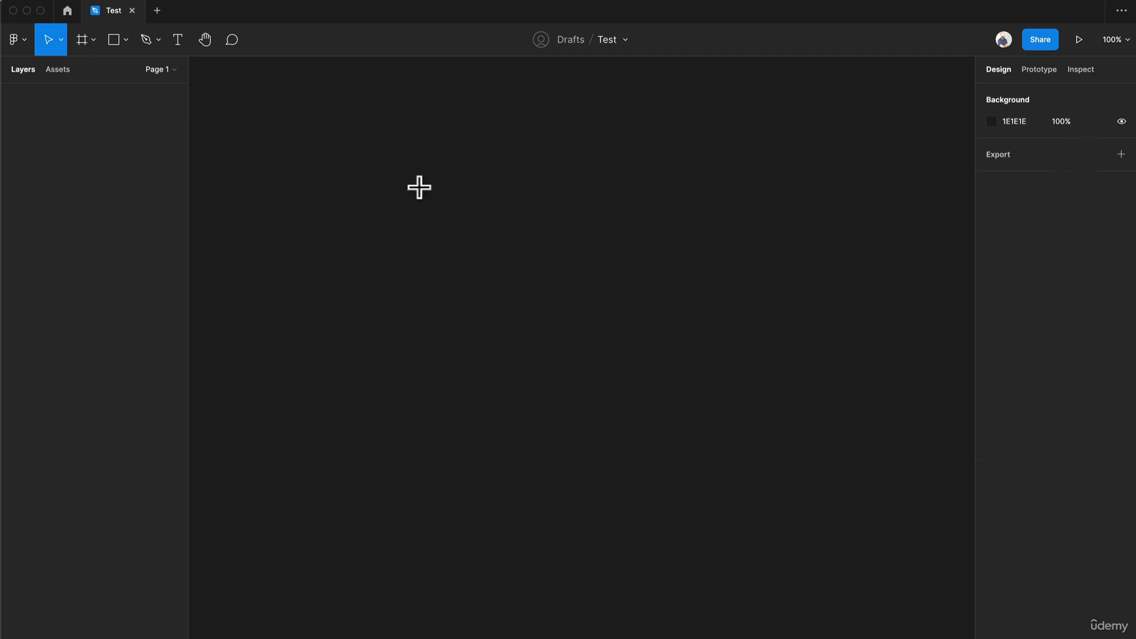
- Create an iPhone 13 / 13 Pro frame, rename it Screen and duplicate it beside the original
key(f)
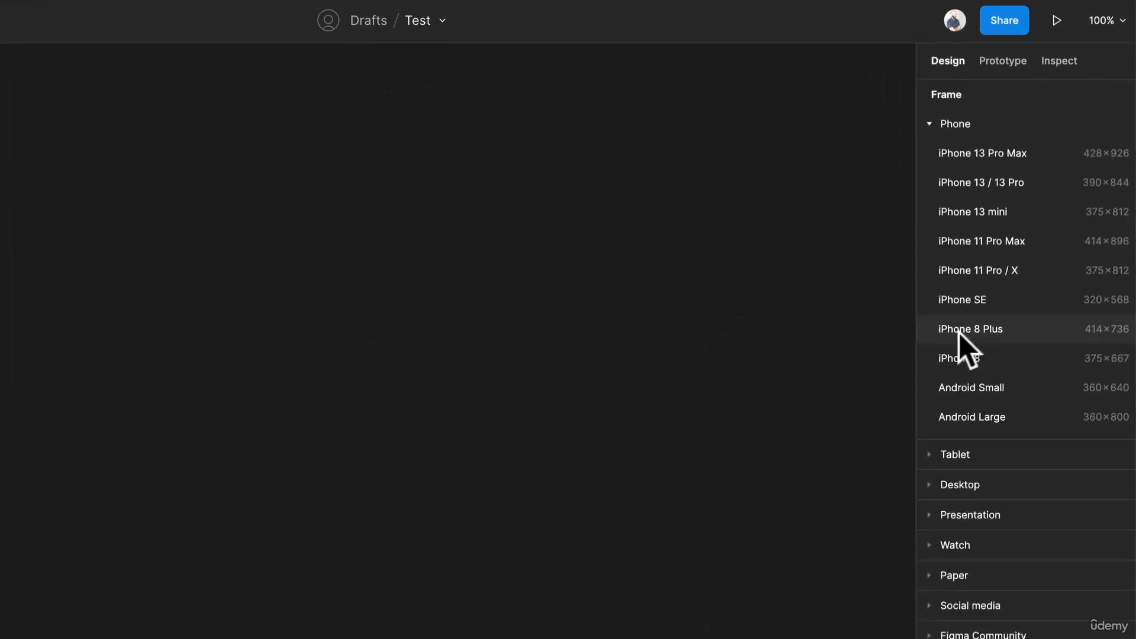
click(1039, 182)
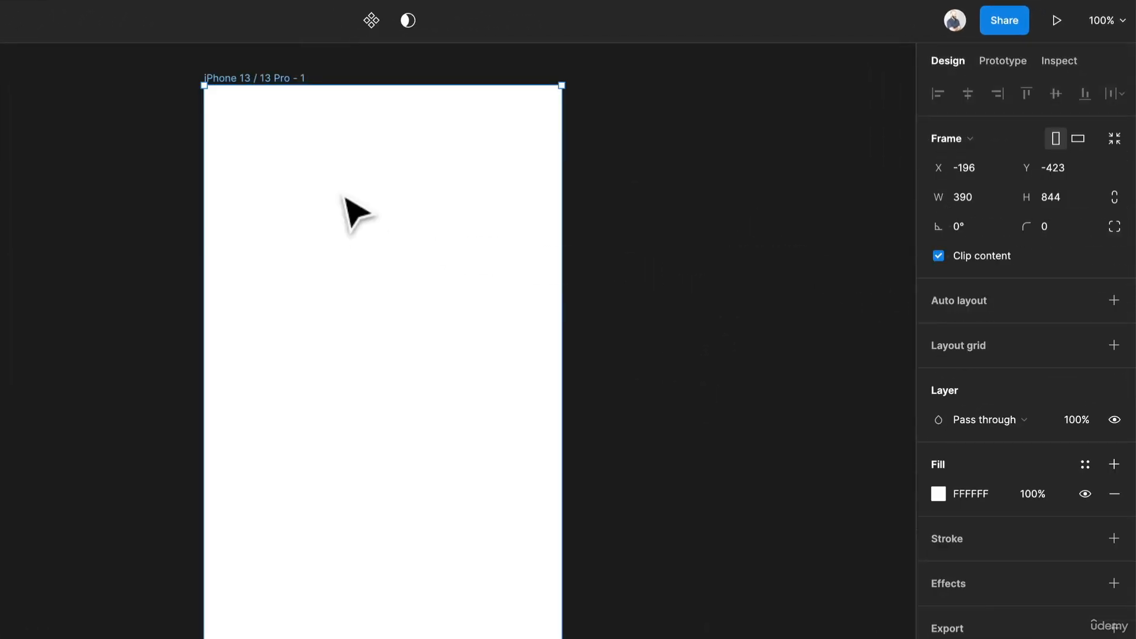
key(super+r)
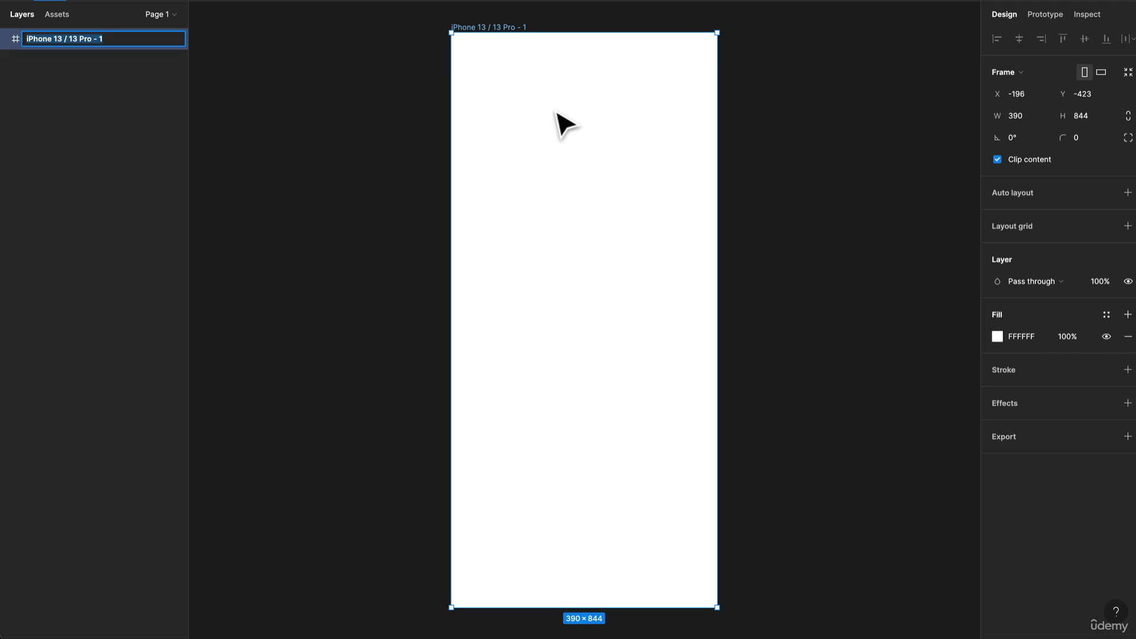
text(Screen)
key(Return)
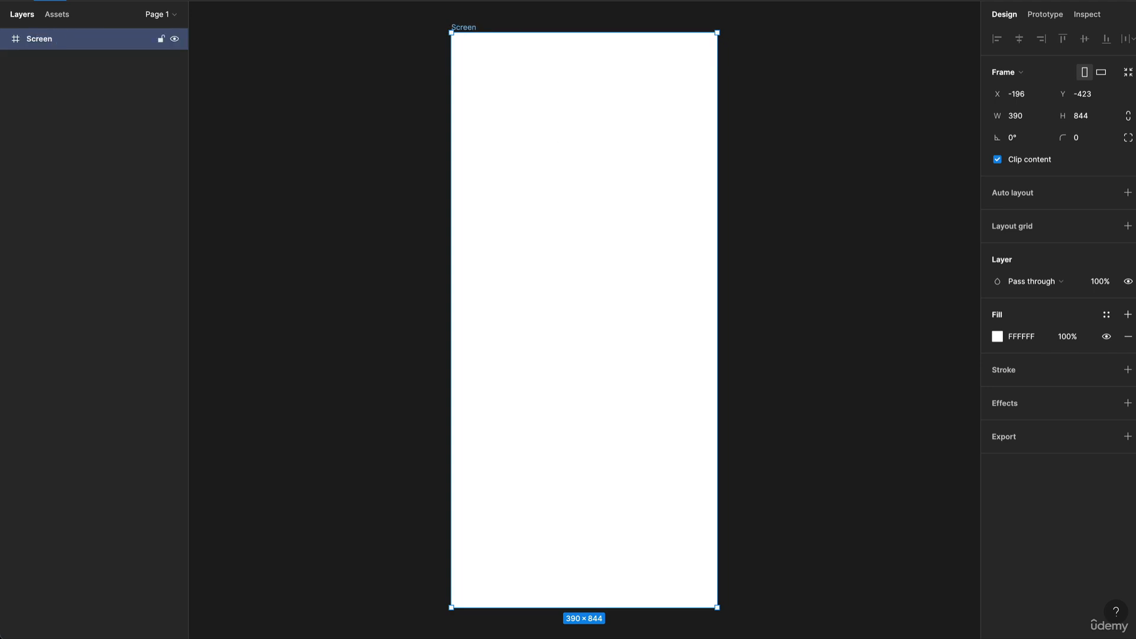
key(ctrl+v)
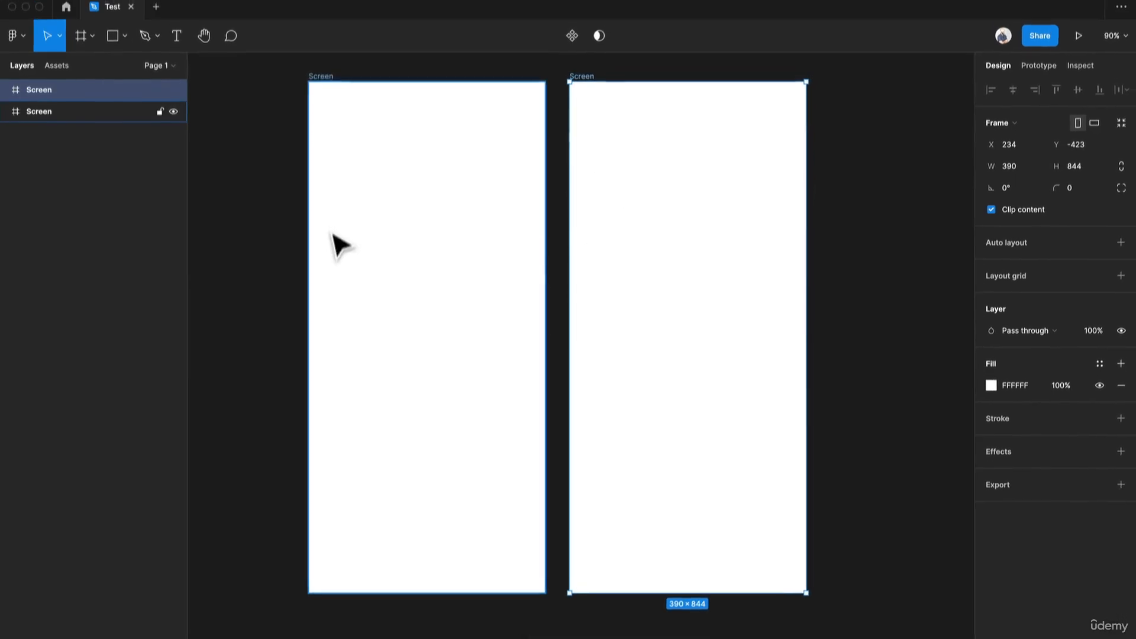
- Draw a square about 256 × 256 in the first Screen frame and move it near the frame's centre
click(217, 179)
key(r)
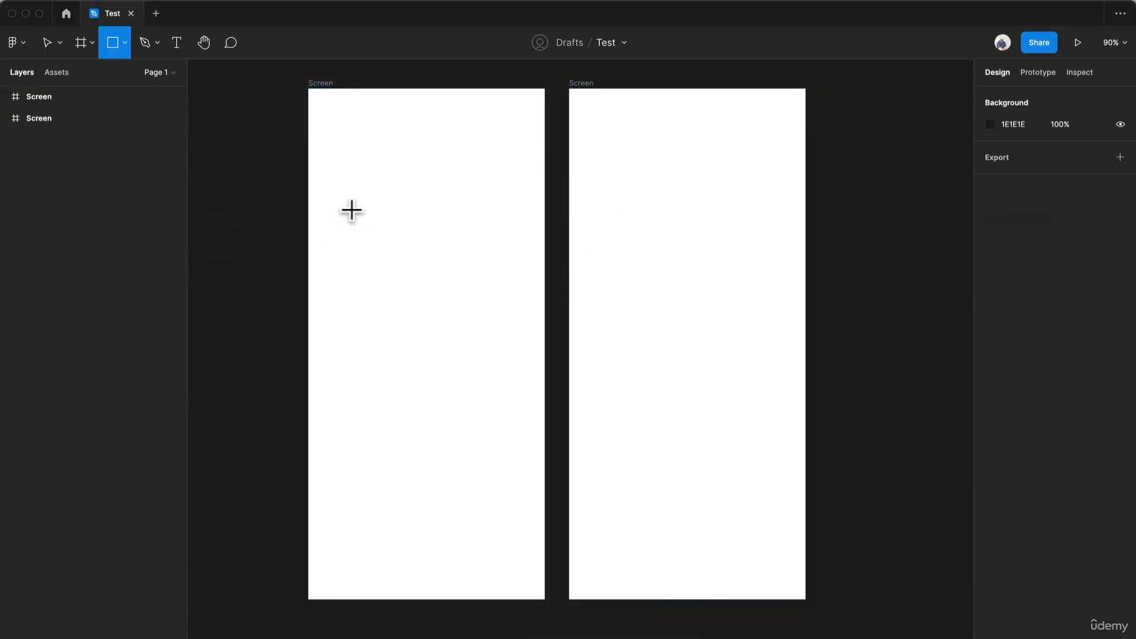
drag(348, 225, 491, 375)
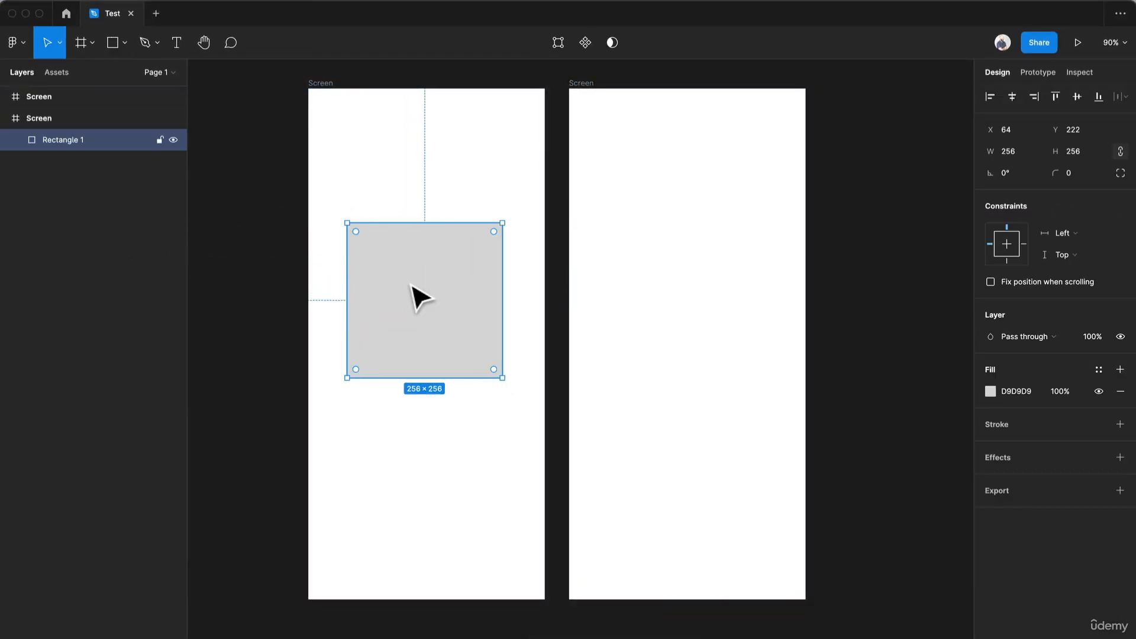
mouse_move(413, 287)
mouse_down()
mouse_move(403, 307)
mouse_move(413, 327)
mouse_up()
- Replace a copy of the square in the second frame with a circle about 276 × 276 near its centre
drag(485, 325, 703, 335)
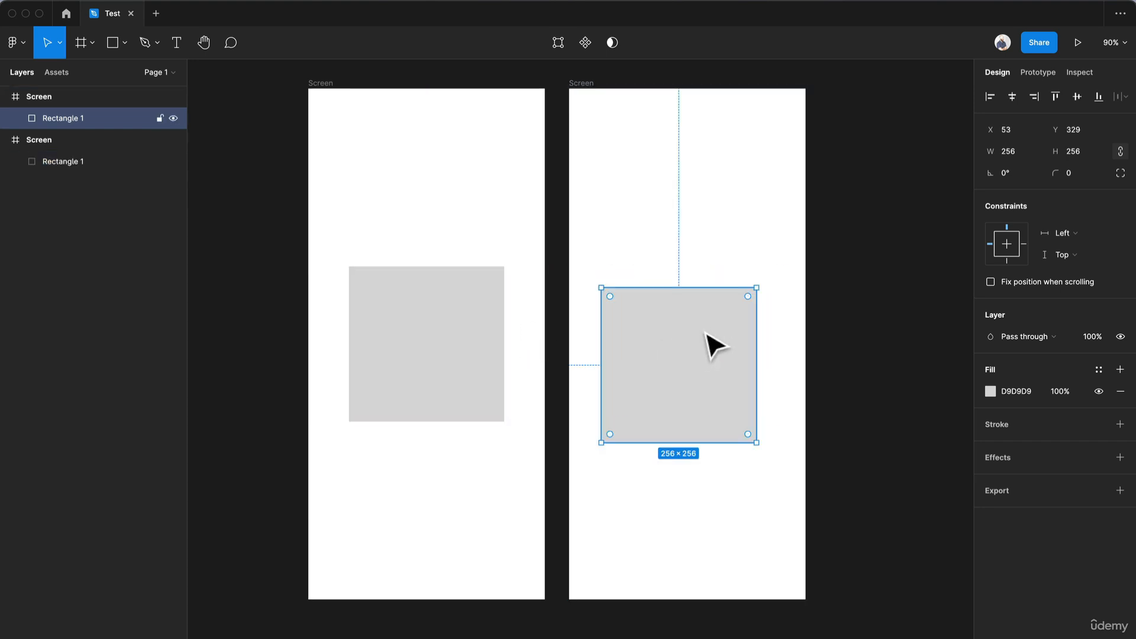
key(Delete)
key(o)
mouse_move(645, 276)
mouse_down()
mouse_move(755, 385)
mouse_move(733, 383)
mouse_move(789, 446)
mouse_up()
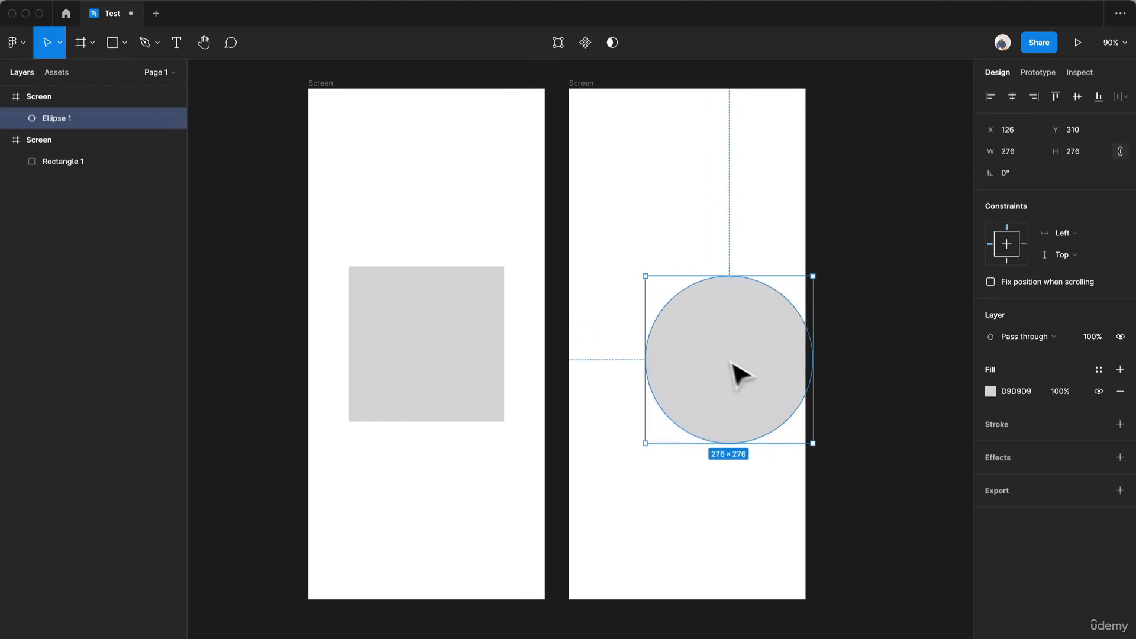
drag(733, 363, 693, 349)
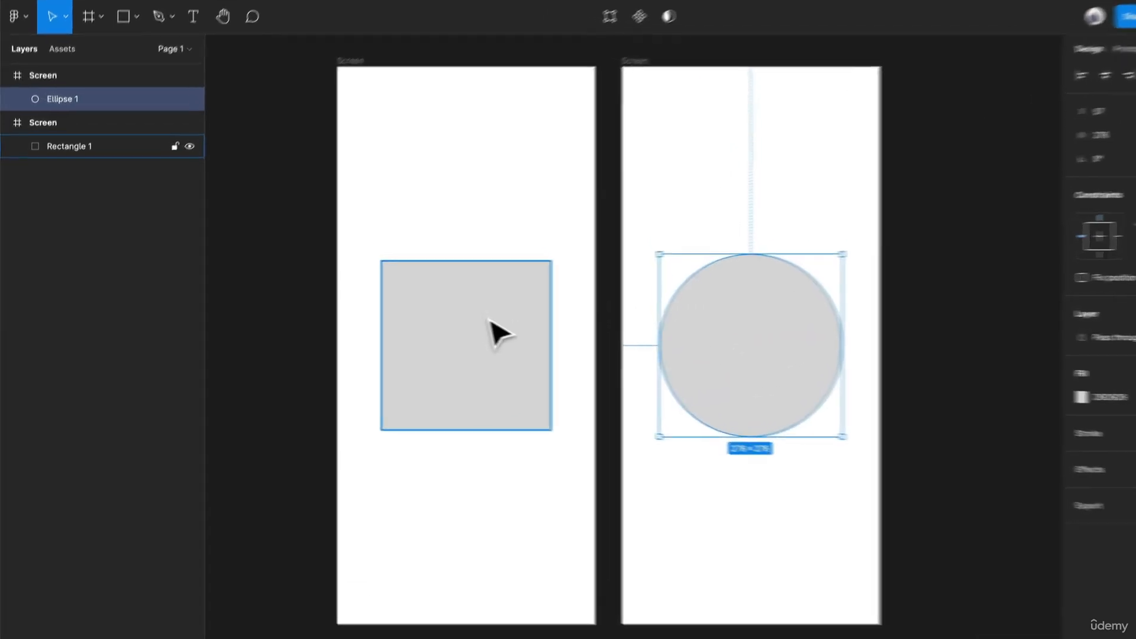
- Rename both the circle layer and the square layer as Shape
key(super+r)
text(Sha)
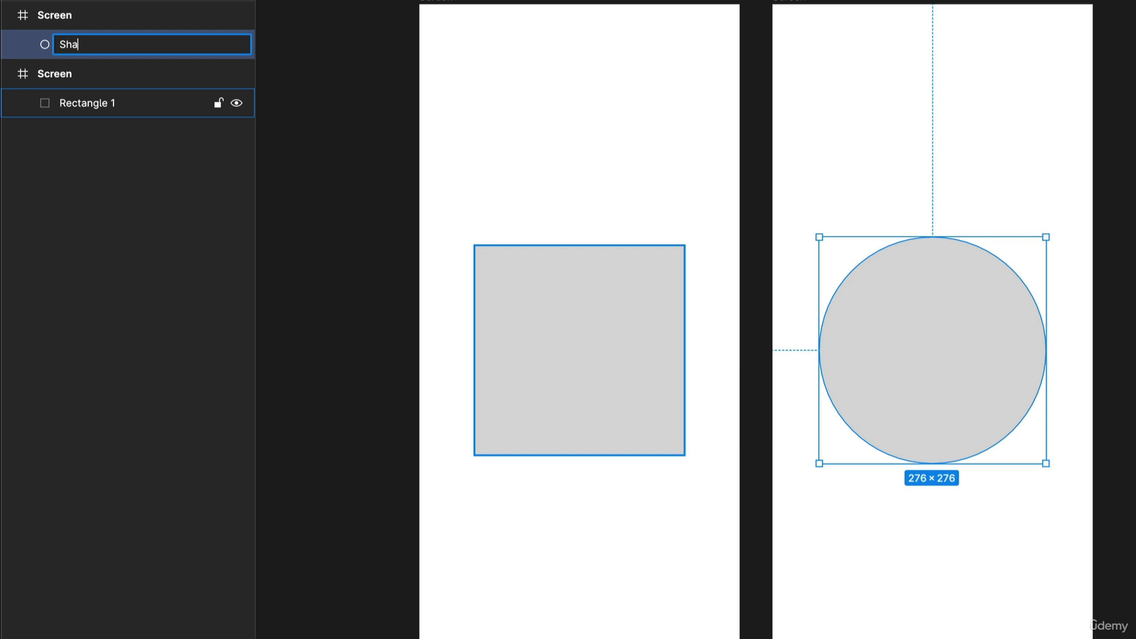
text(pe)
key(Return)
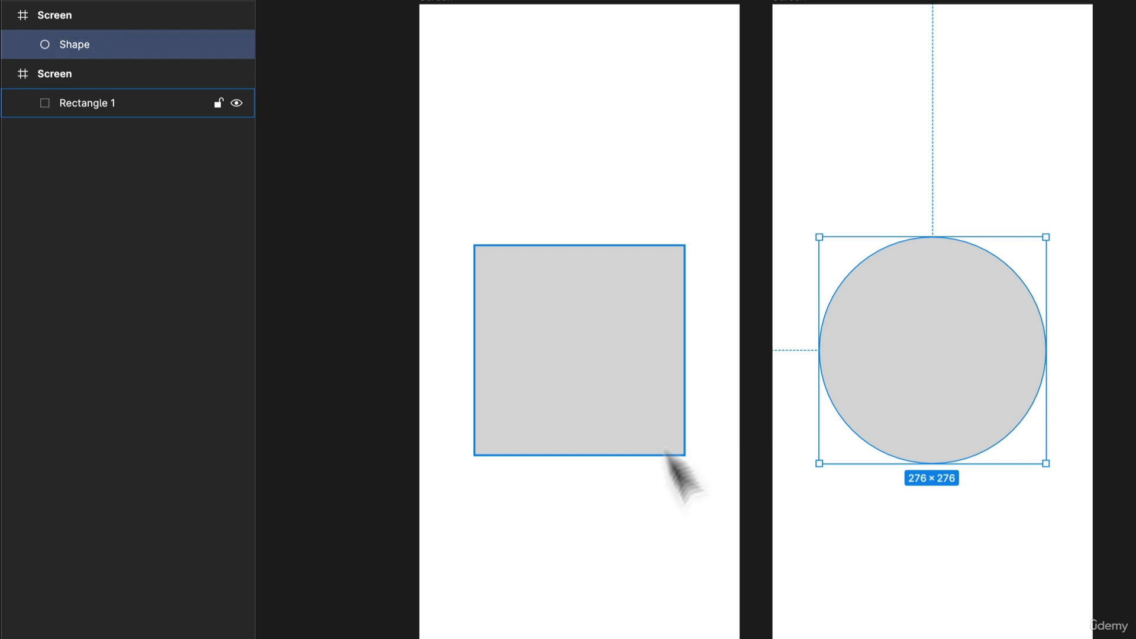
click(651, 406)
key(super+r)
text(Shape)
key(Return)
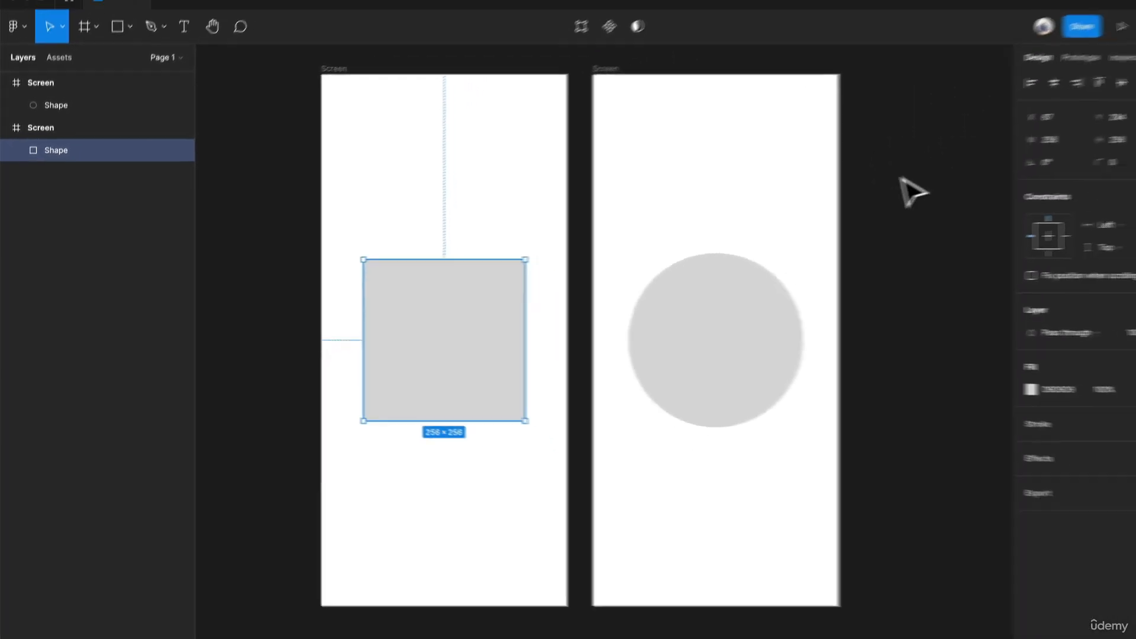
click(914, 192)
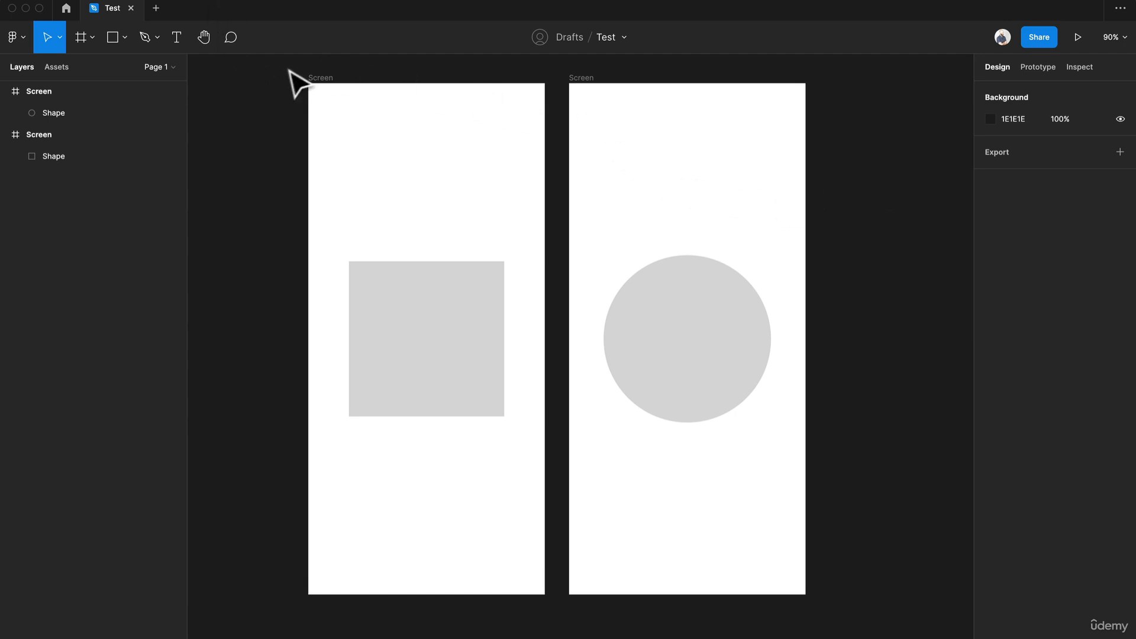
- Connect the square screen to the circle screen with an On tap, Navigate to prototype interaction
click(1038, 67)
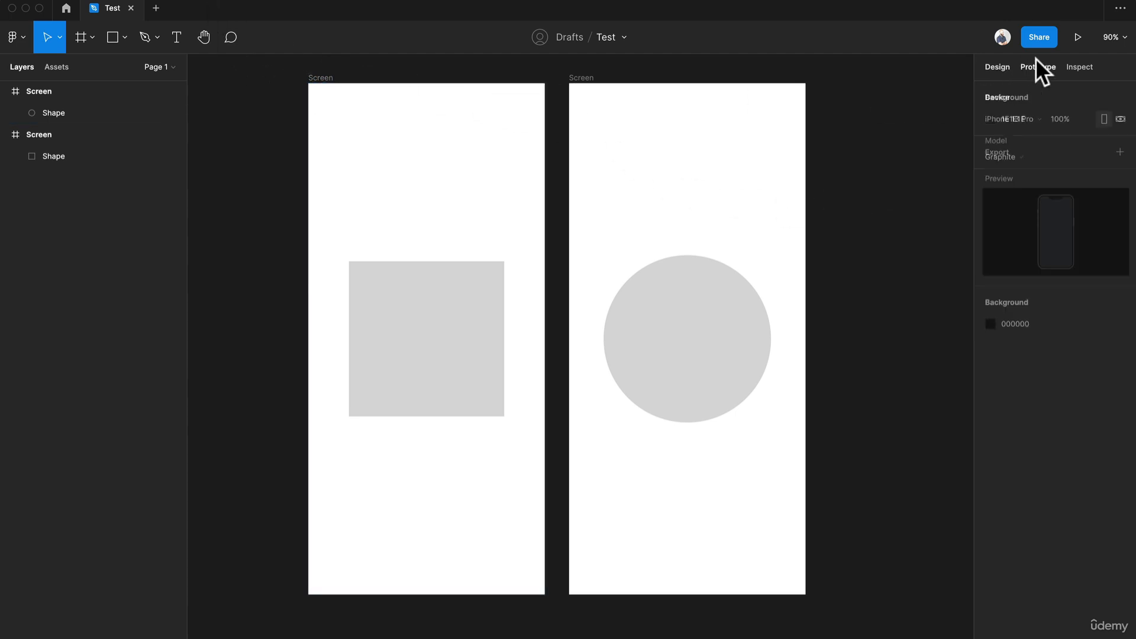
click(314, 78)
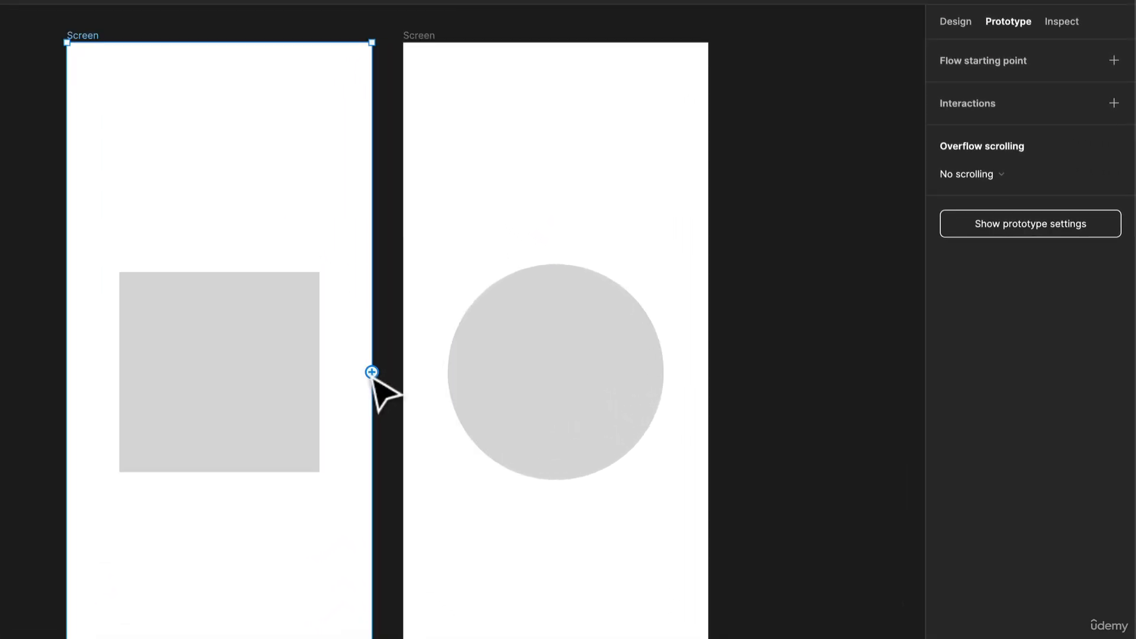
drag(374, 377, 414, 385)
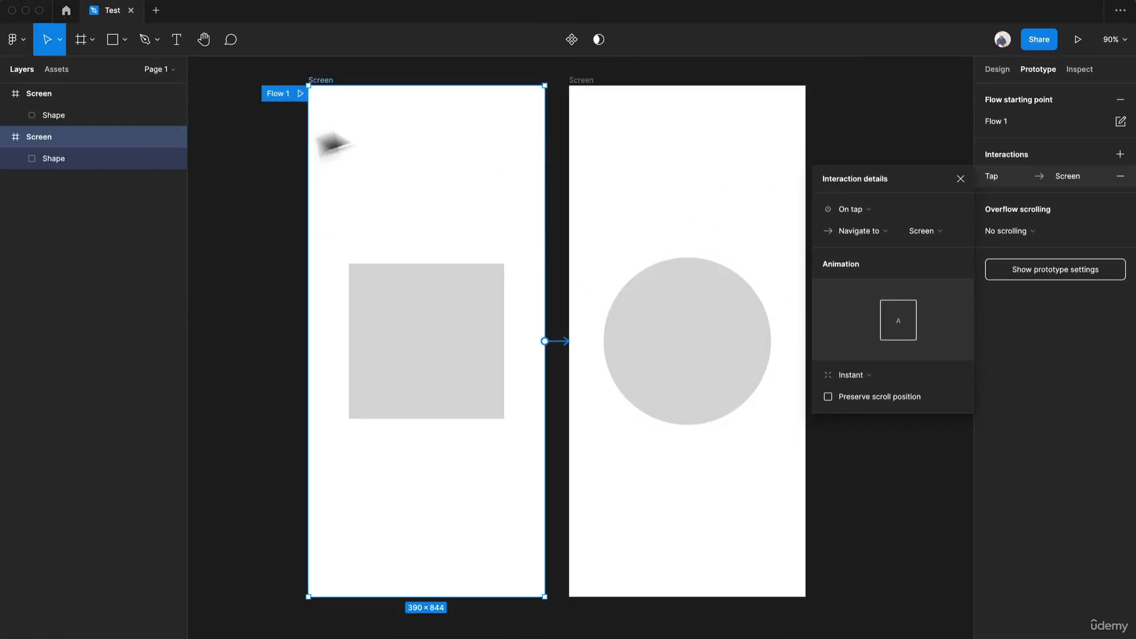
click(508, 626)
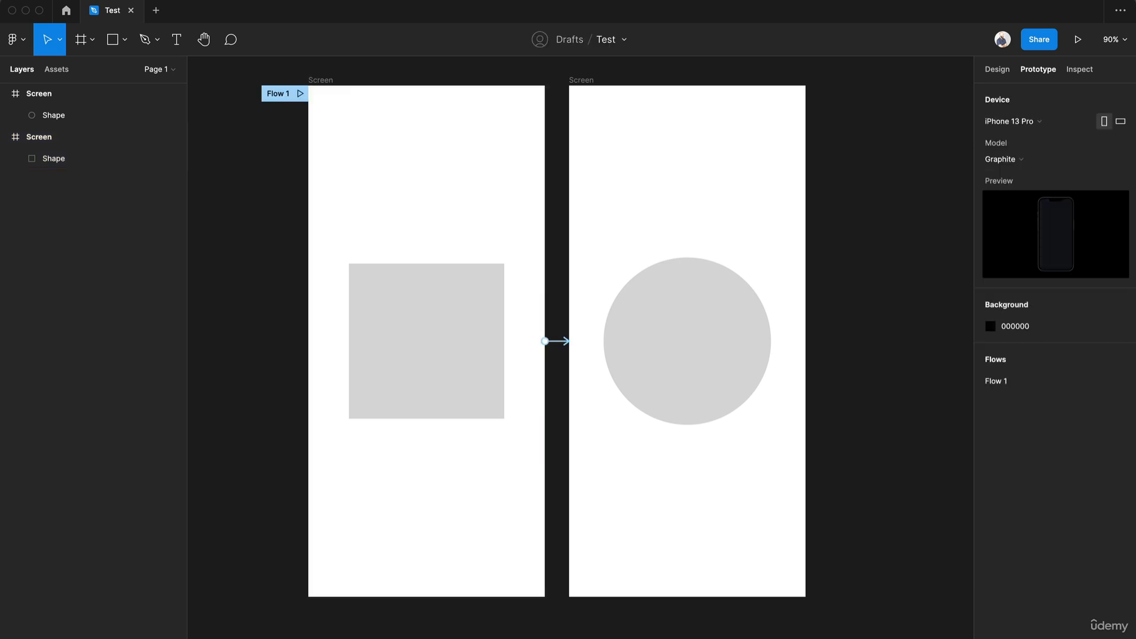
- Duplicate the square screen below the original and delete the prototype connection carried over with the copy
scroll(431, 444, down, 5)
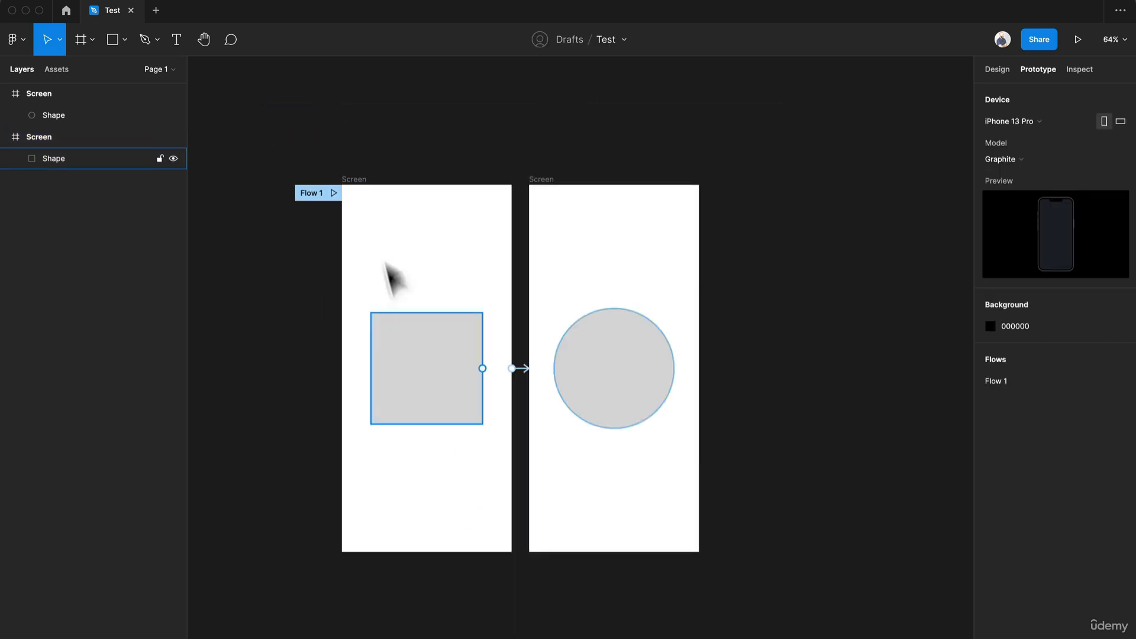
drag(362, 188, 367, 610)
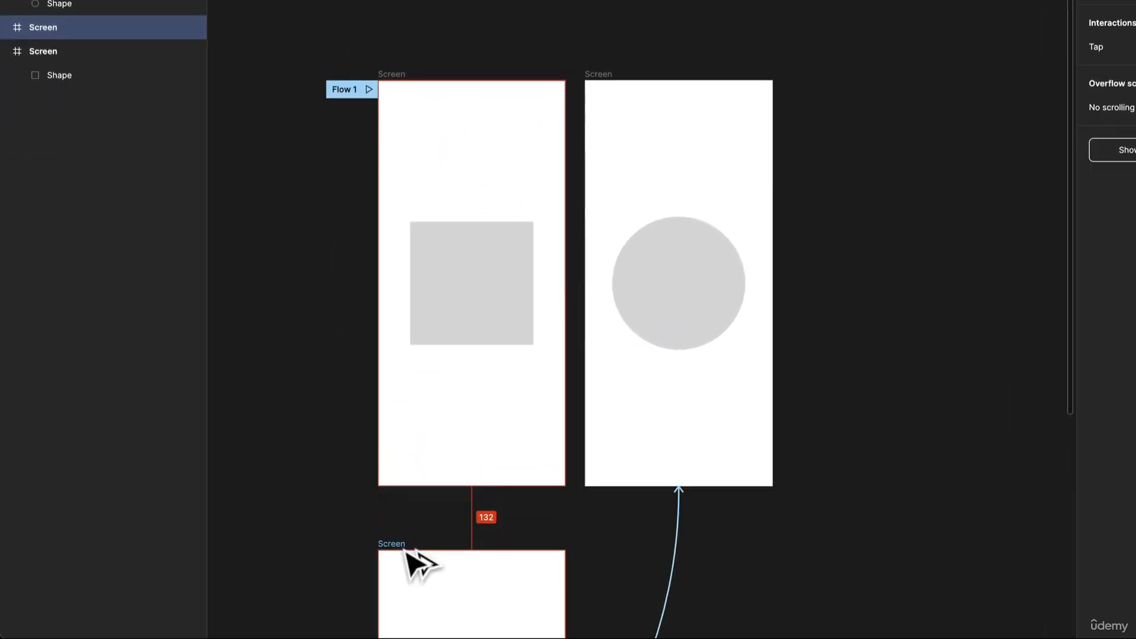
drag(404, 550, 399, 569)
drag(414, 490, 485, 162)
click(566, 459)
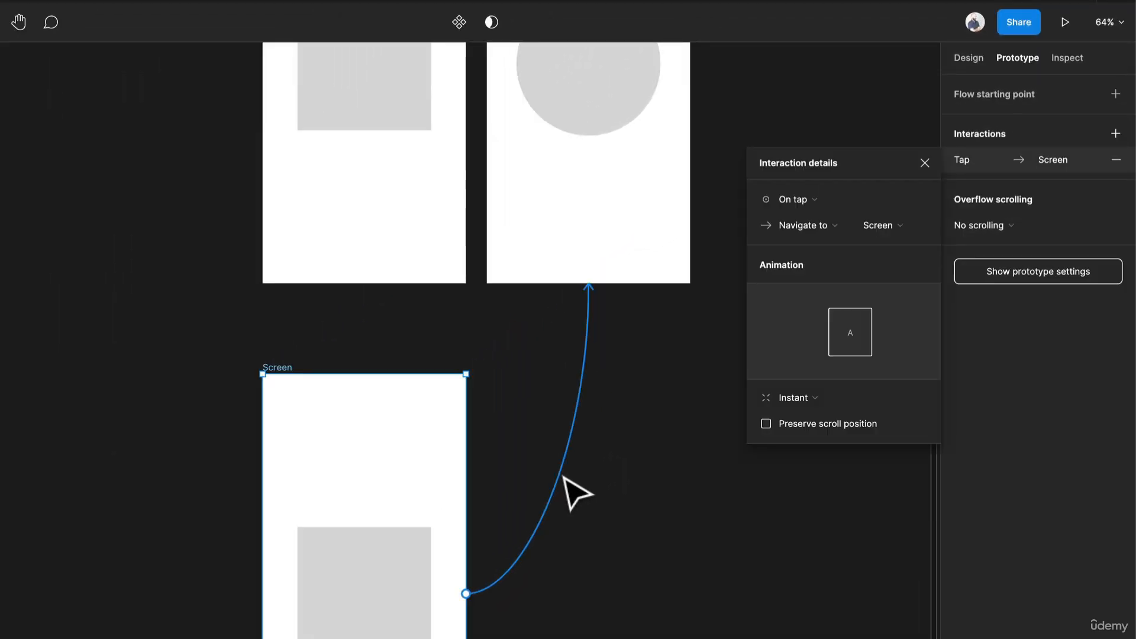
key(Delete)
key(Escape)
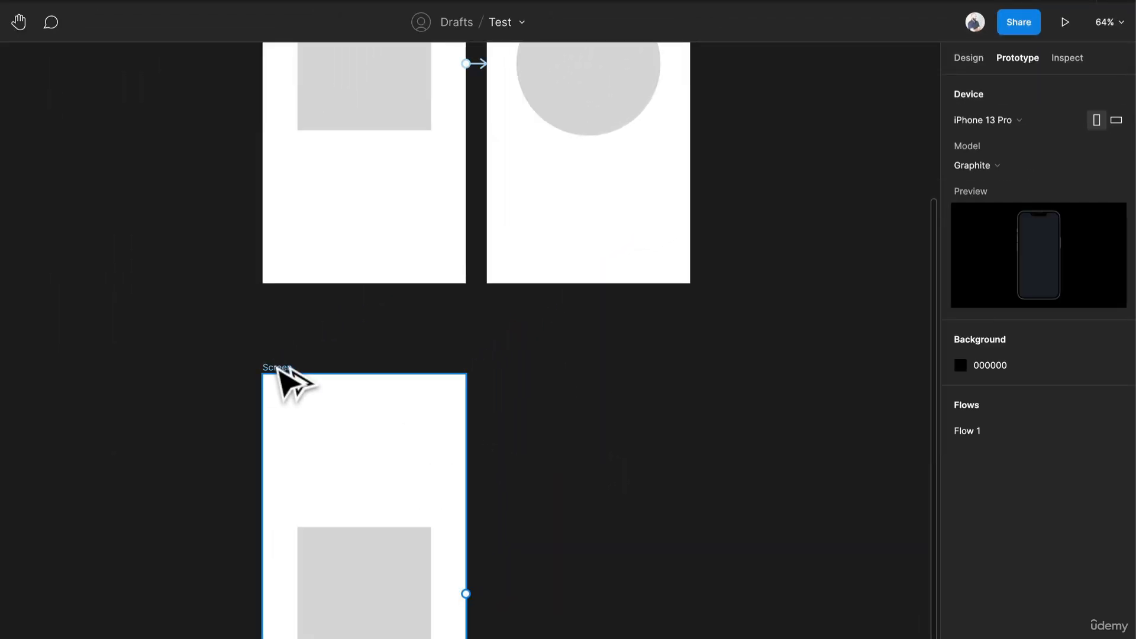
- Duplicate the lower square screen beside itself and replace the duplicate's square with a copy of the circle
drag(278, 369, 512, 392)
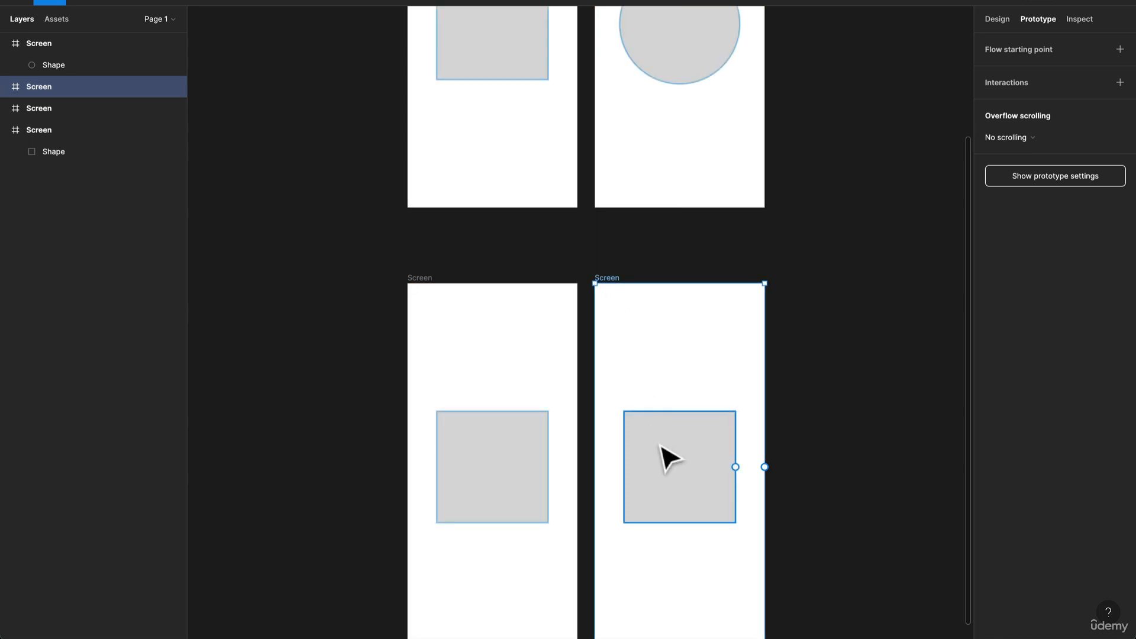
click(660, 447)
key(Delete)
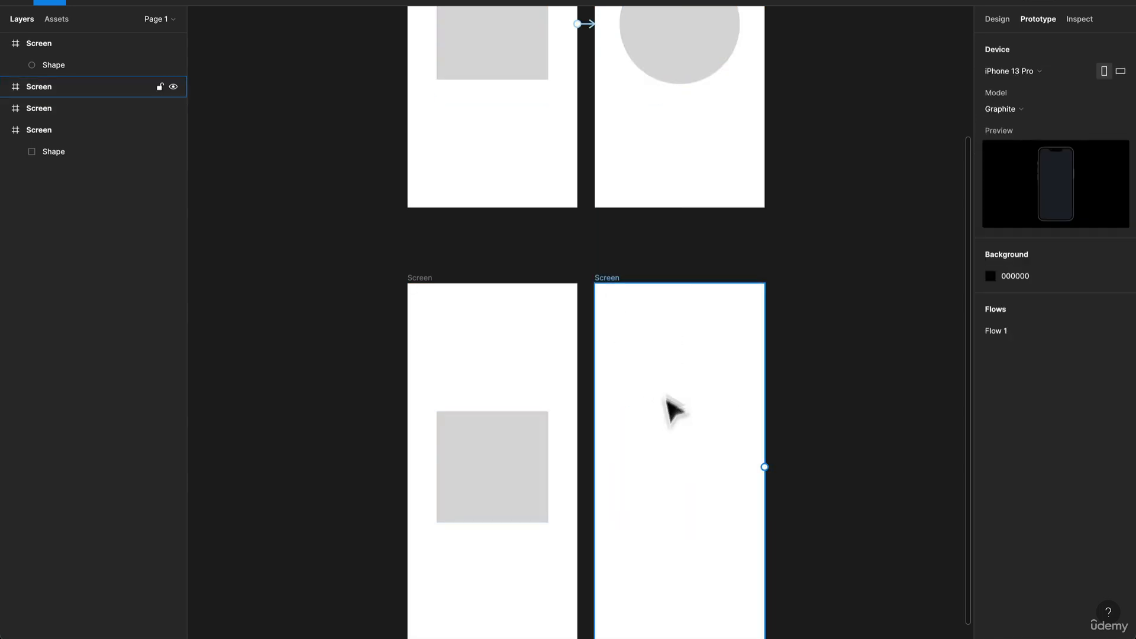
drag(697, 87, 720, 518)
scroll(573, 310, down, 5)
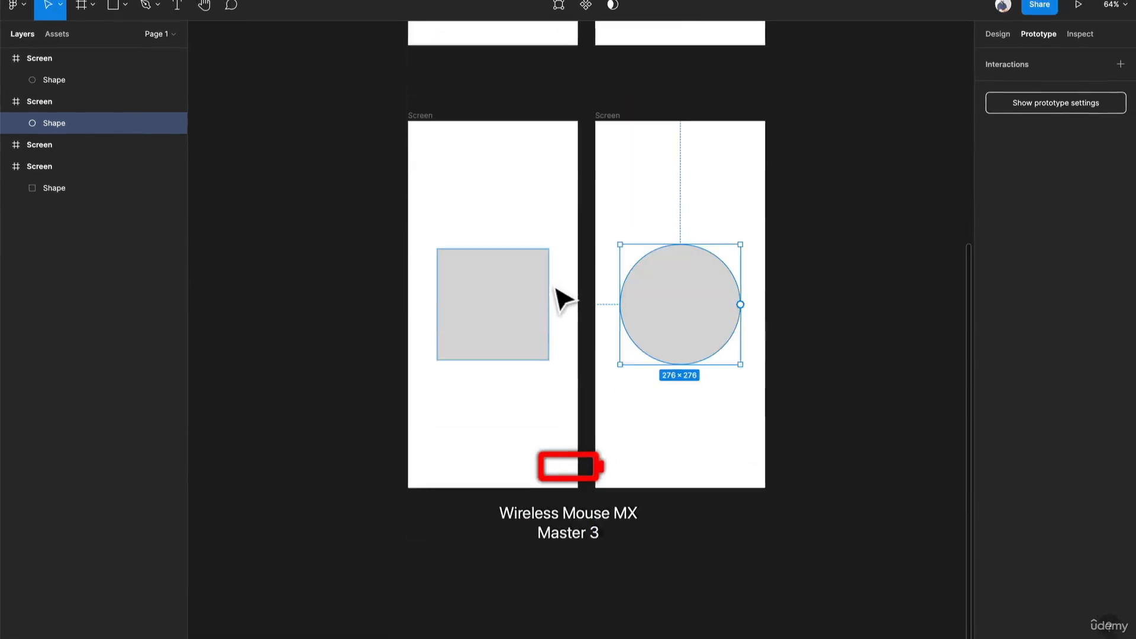
click(850, 347)
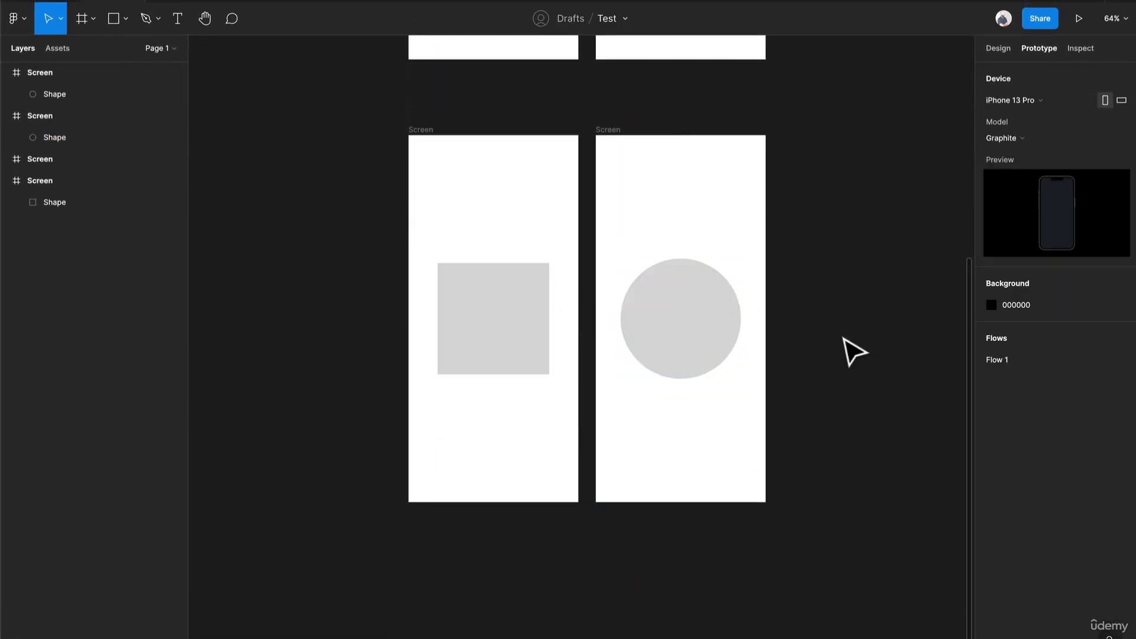
- Change the fill of both lower Screen frames to dark grey 353535
click(427, 124)
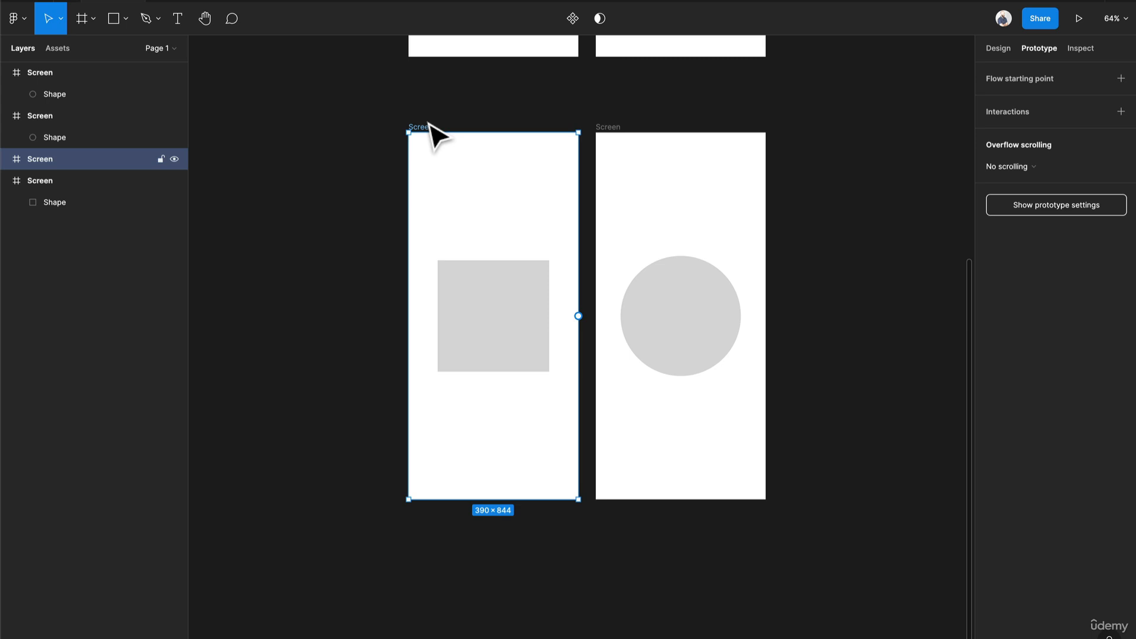
shift+click(617, 127)
click(998, 48)
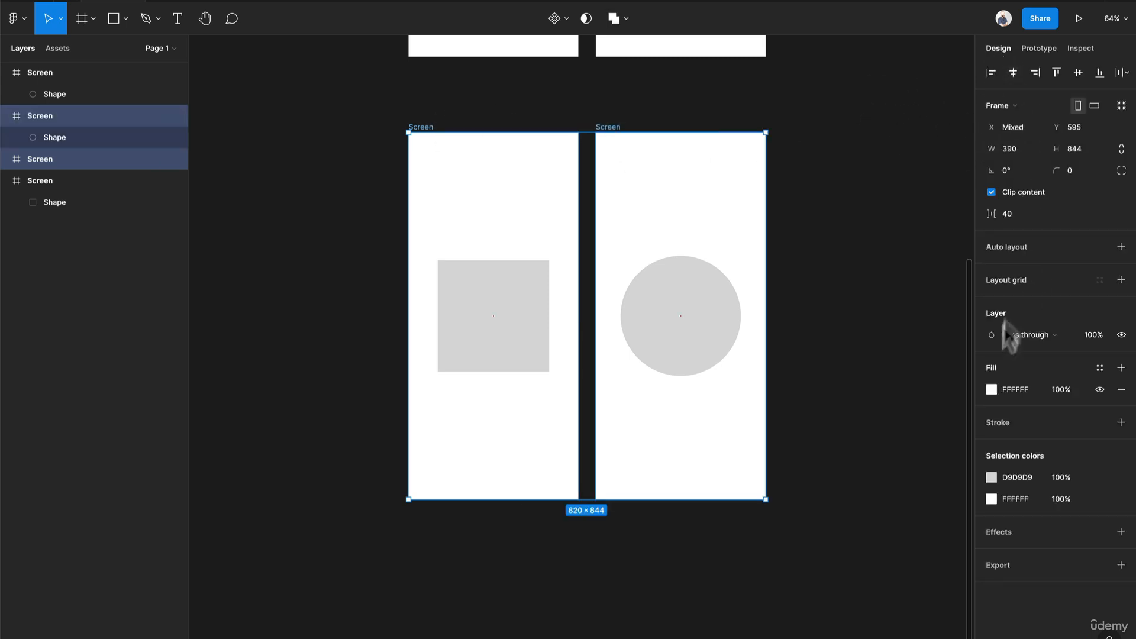
click(990, 386)
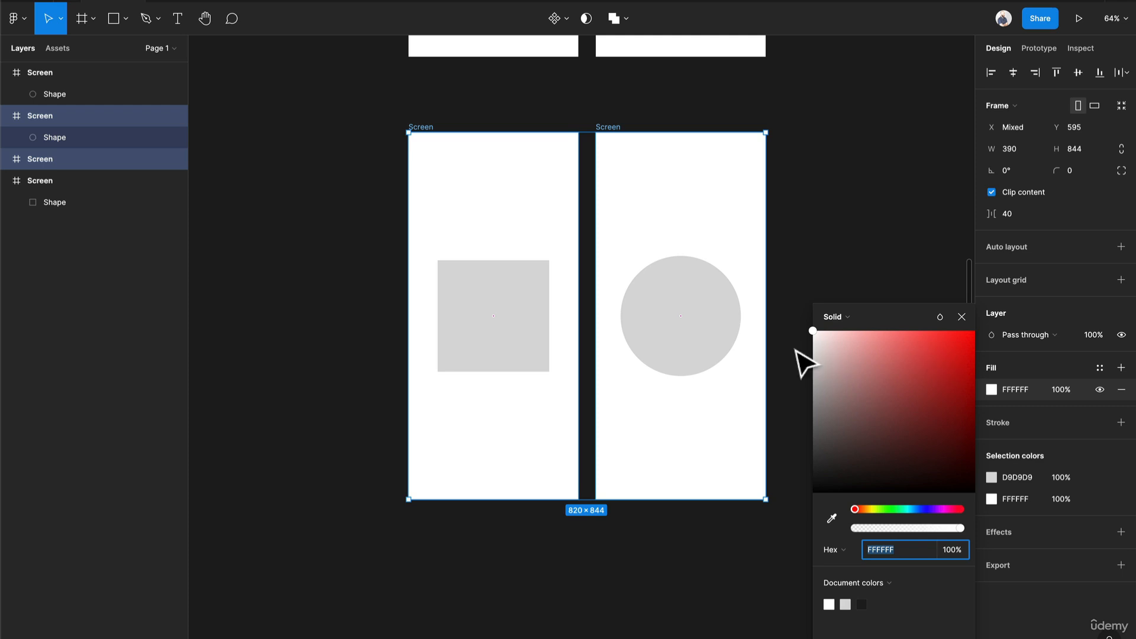
drag(826, 349, 801, 471)
click(846, 278)
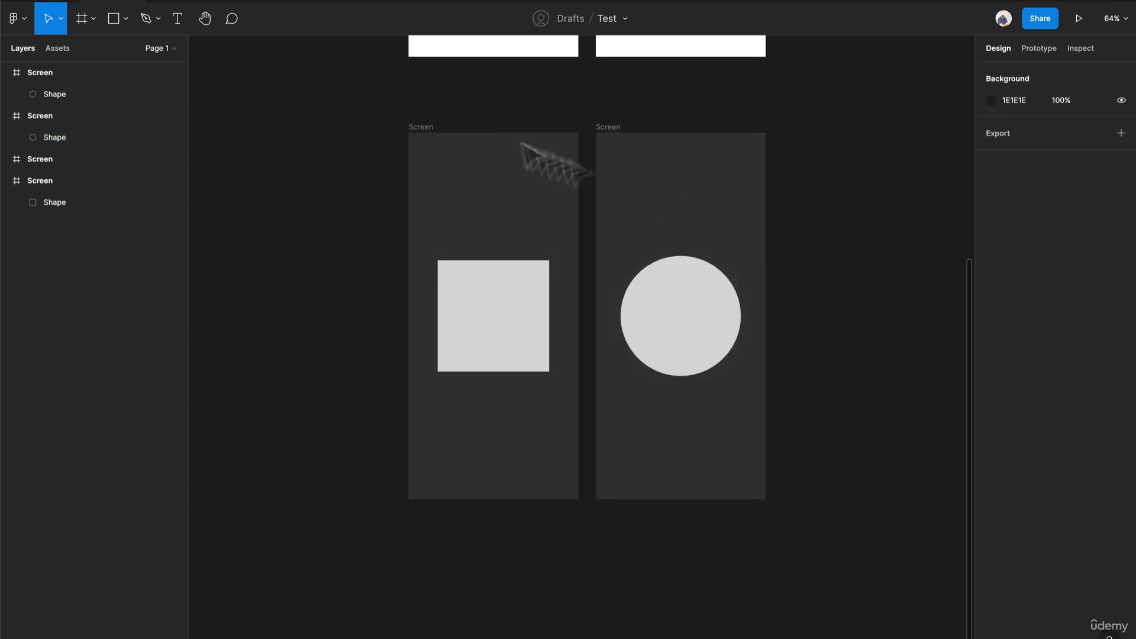
- Connect the dark square screen to the dark circle screen with an On tap, Navigate to prototype interaction
click(424, 128)
scroll(616, 235, up, 4)
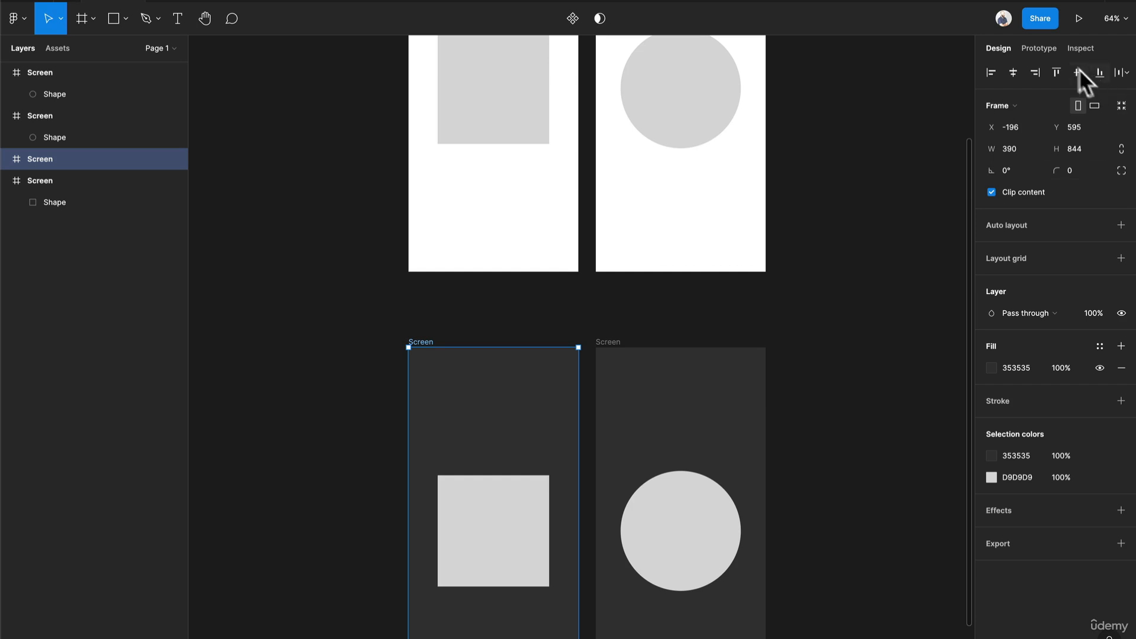
click(1042, 48)
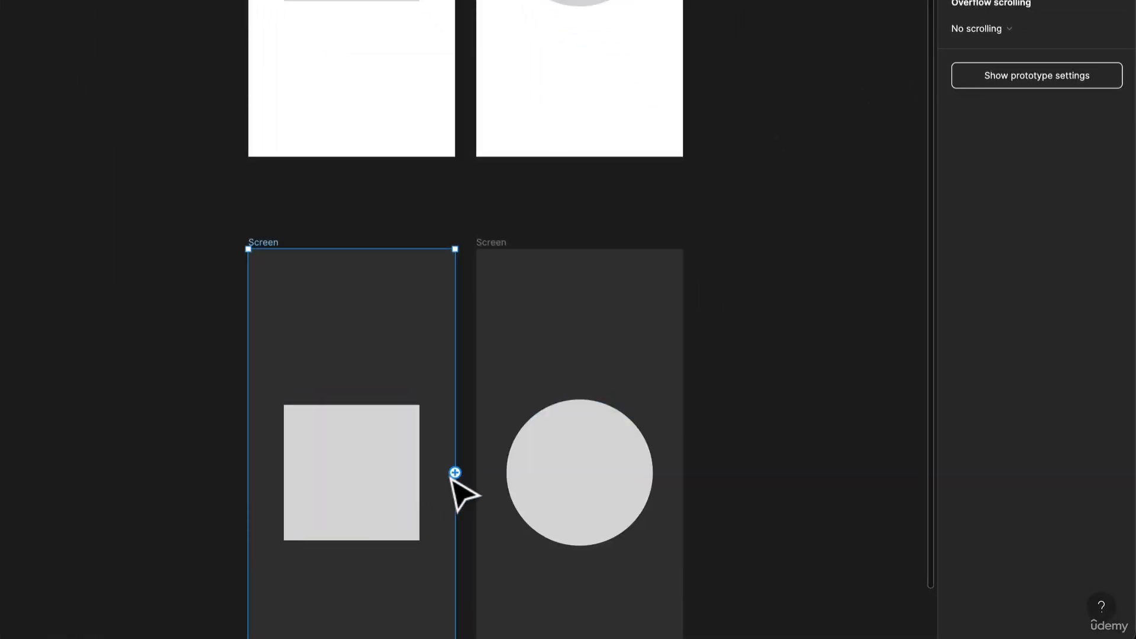
drag(578, 531, 594, 536)
drag(473, 478, 486, 483)
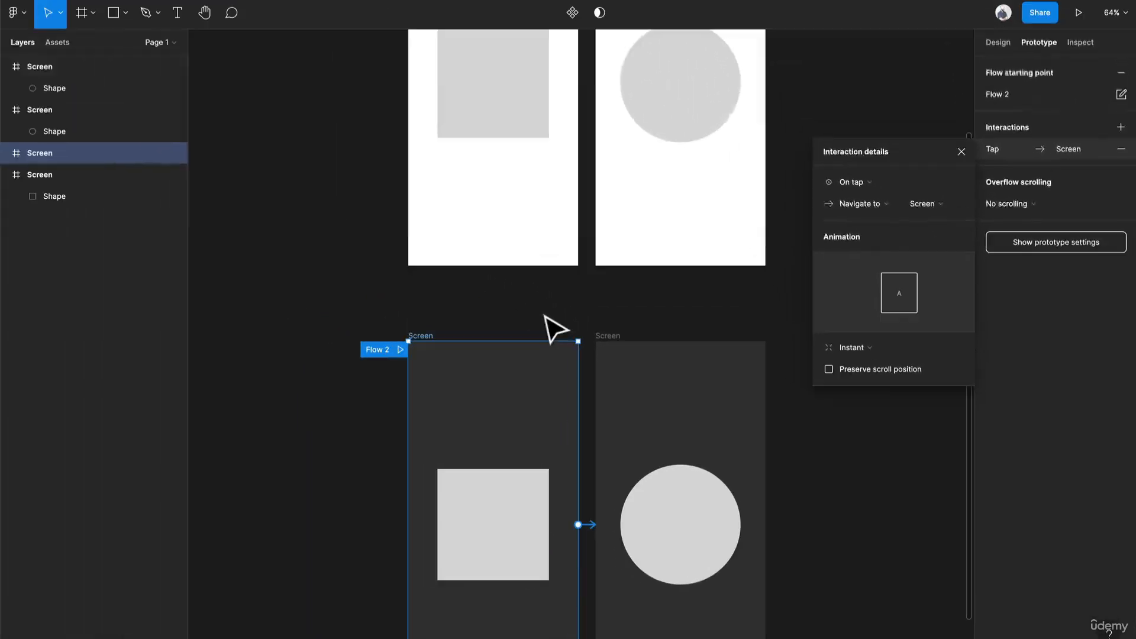
click(415, 229)
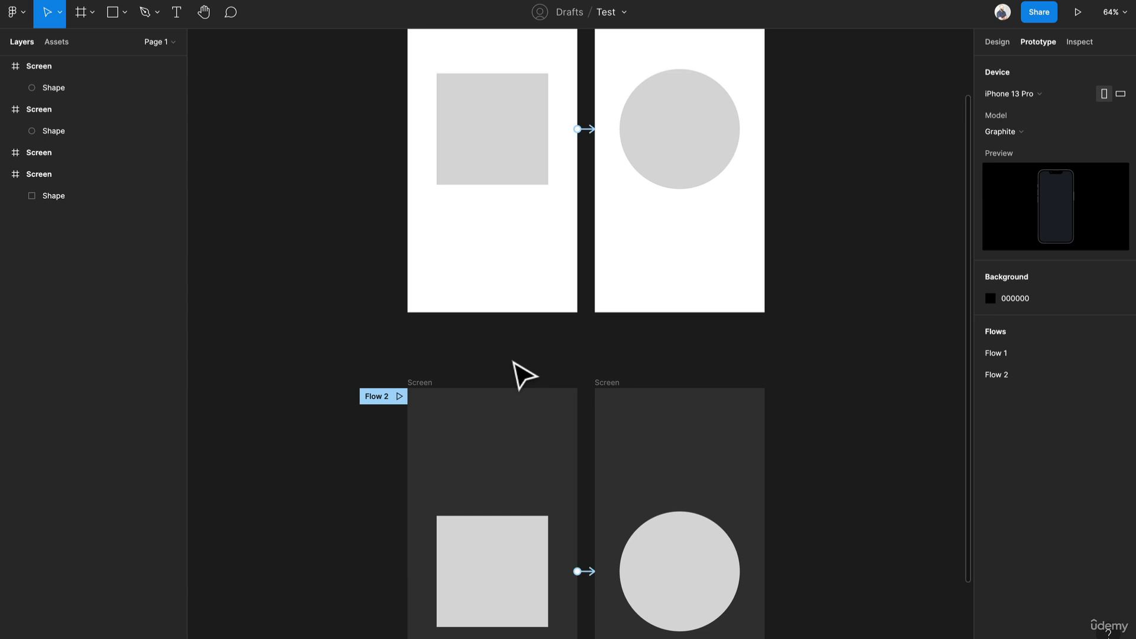
- Remove the Flow 2 starting point from the dark square screen
click(423, 389)
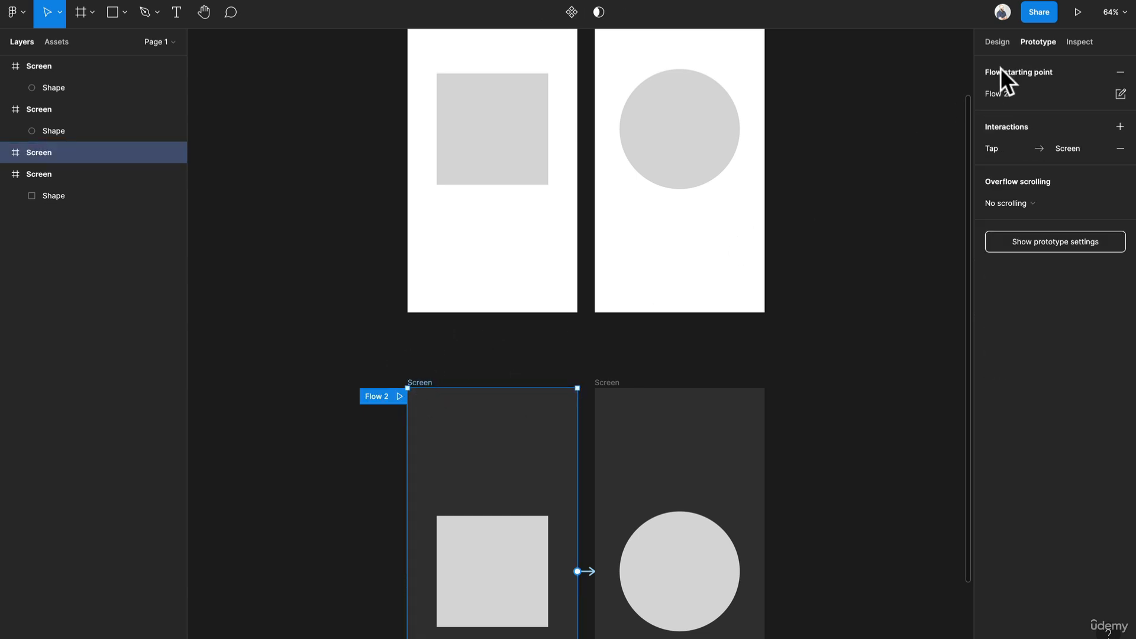
click(1121, 72)
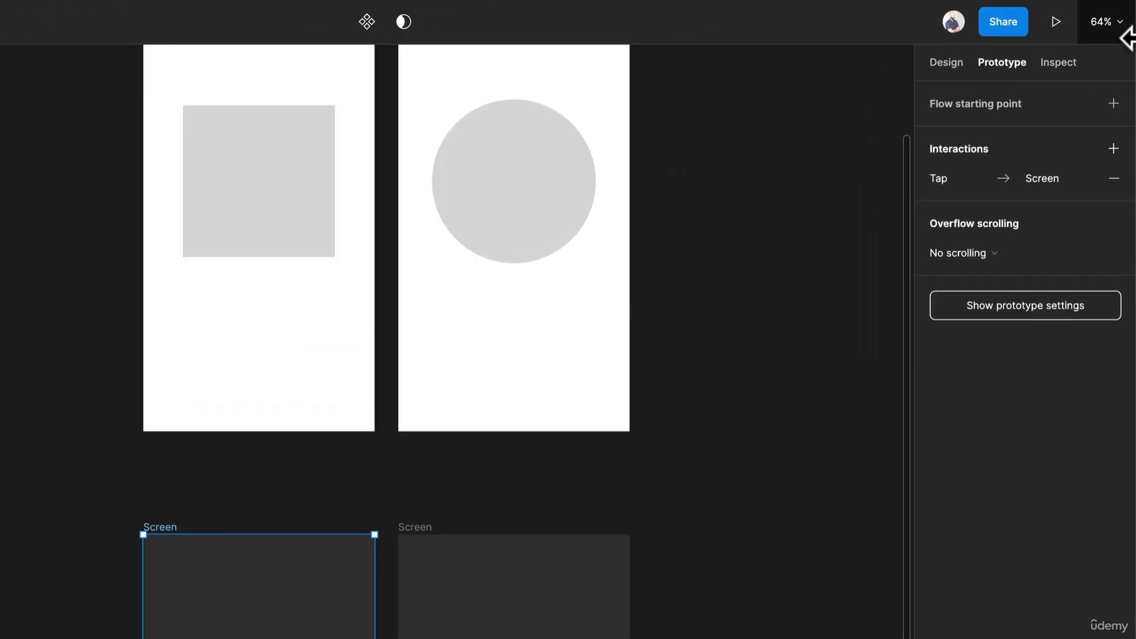
- Add a flow starting point to the dark square screen and save the file
click(1115, 104)
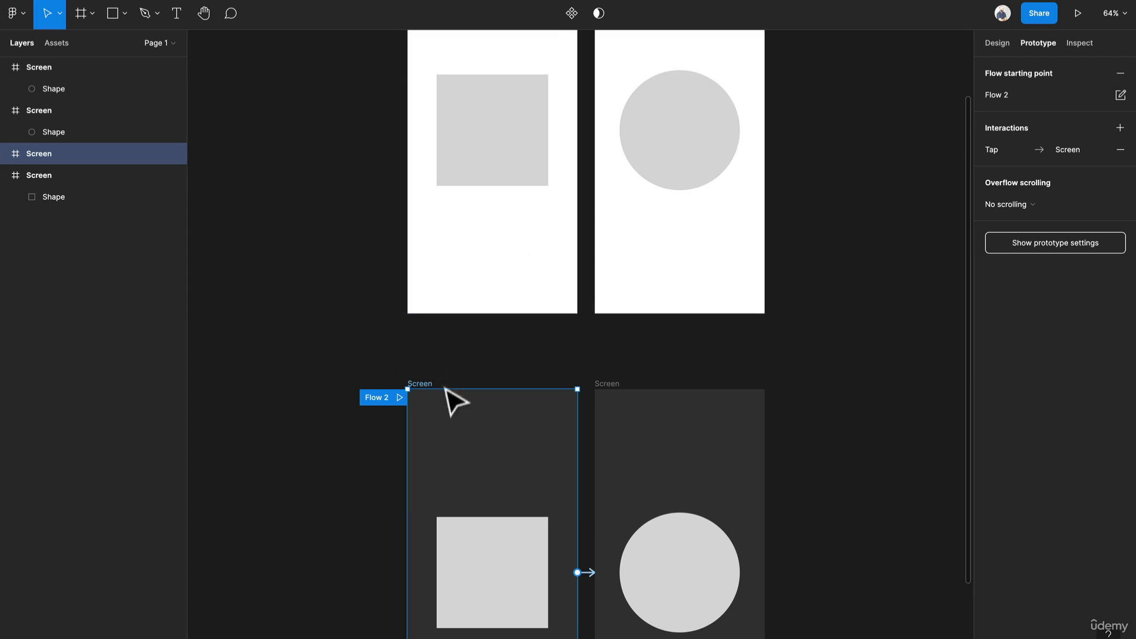
click(1121, 74)
right_click(426, 432)
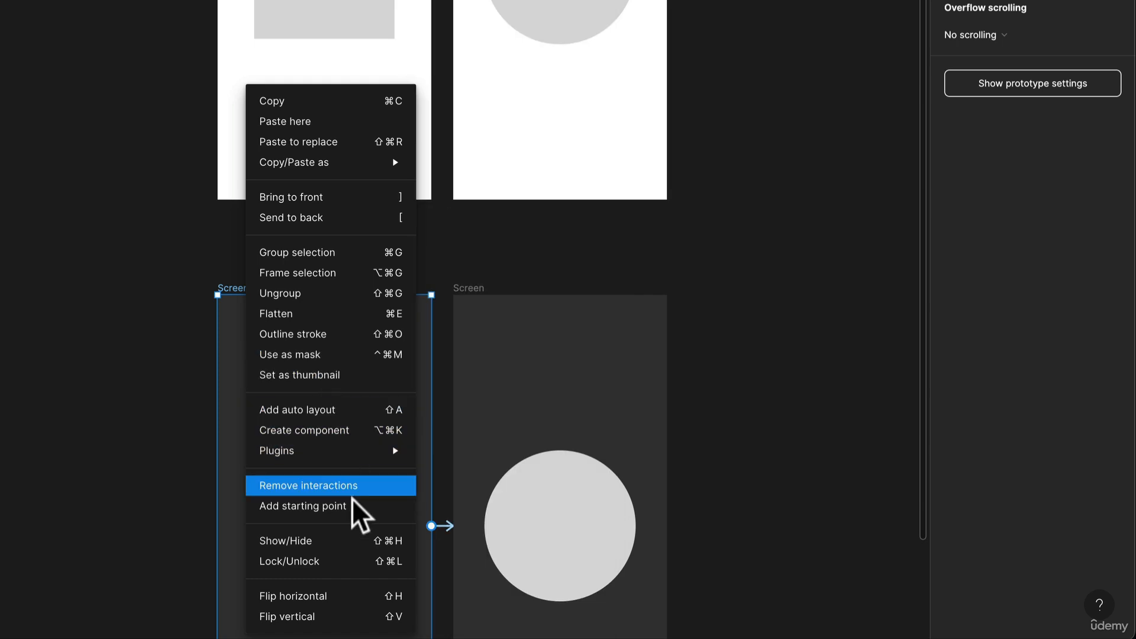
click(349, 514)
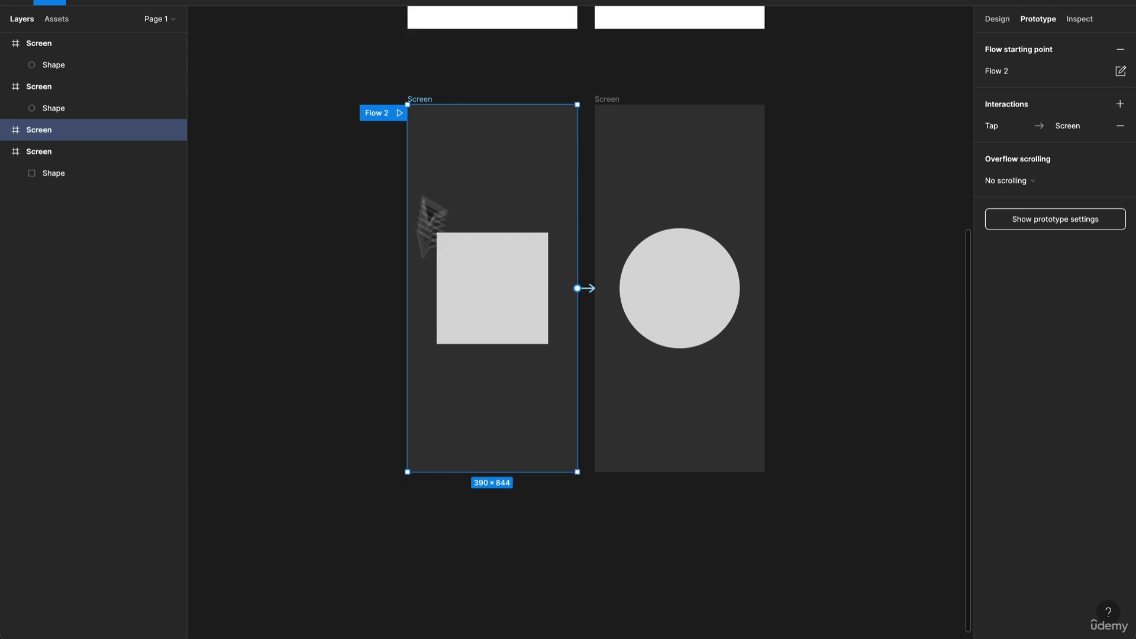
scroll(429, 219, up, 5)
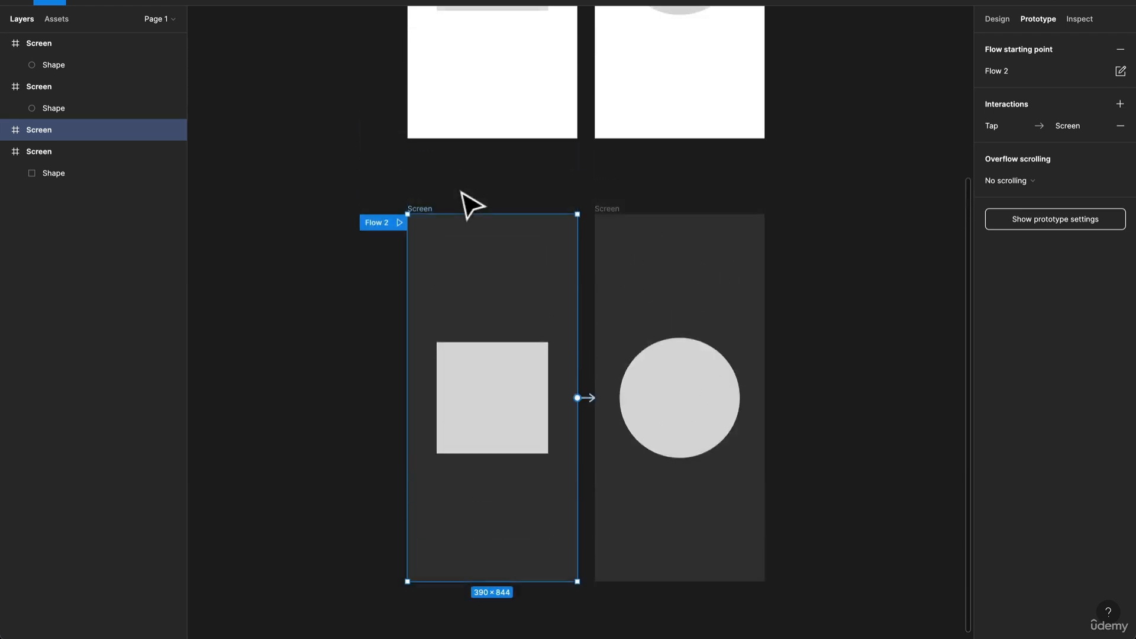
key(super+s)
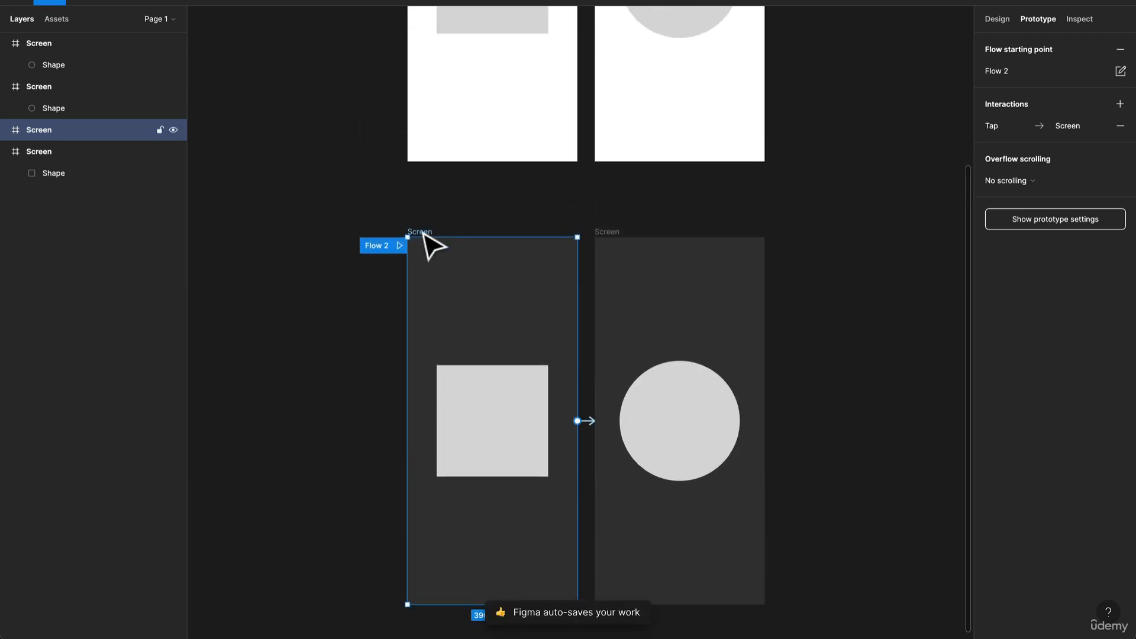
- Duplicate the dark square screen and move the duplicate below the original
key(ctrl+d)
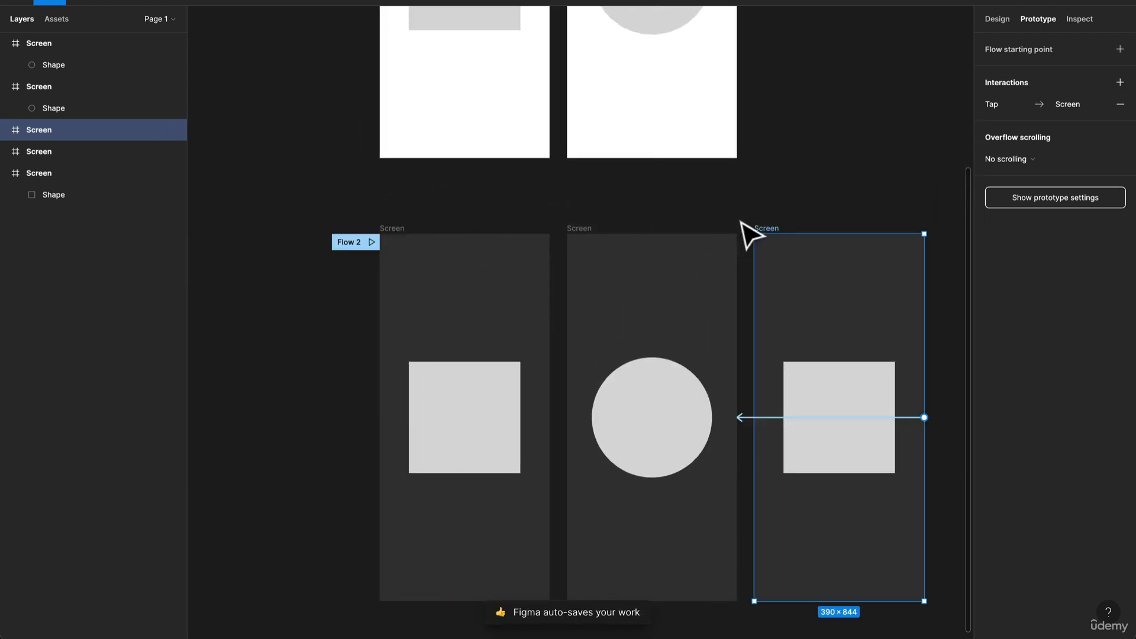
drag(777, 243, 428, 592)
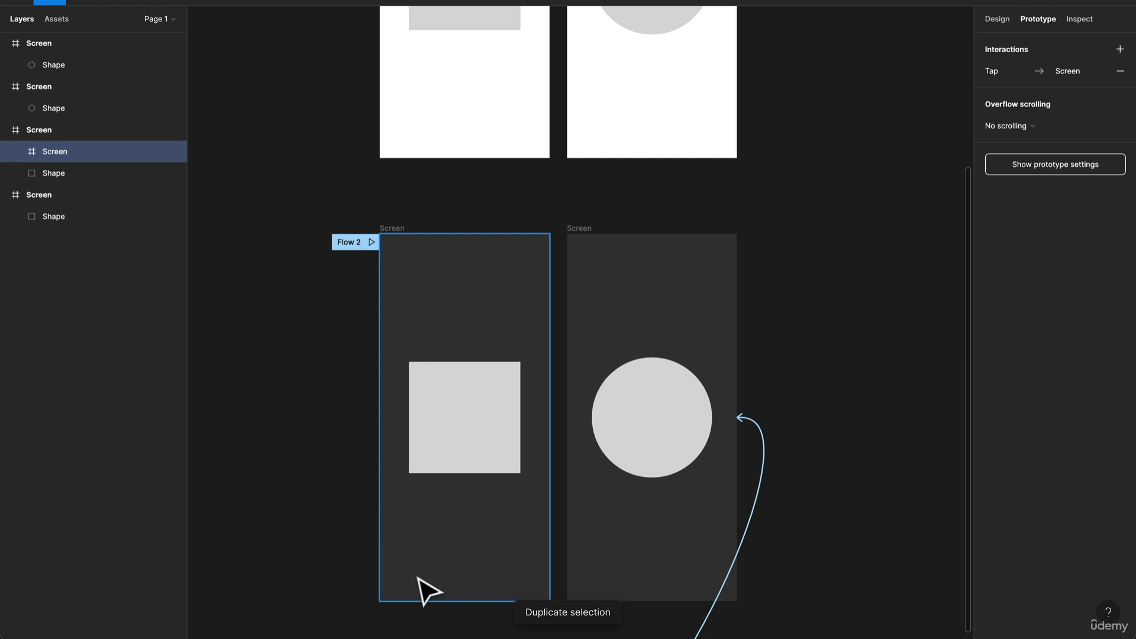
scroll(360, 530, down, 9)
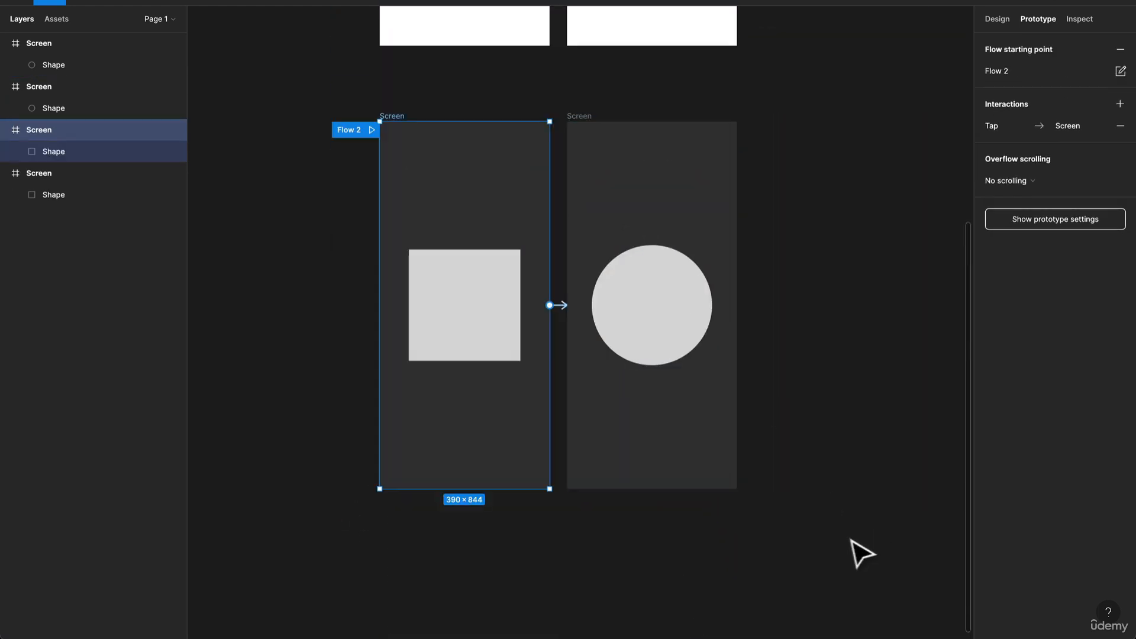
- Copy both dark screens together and paste them as a second pair
drag(850, 538, 325, 88)
key(ctrl+v)
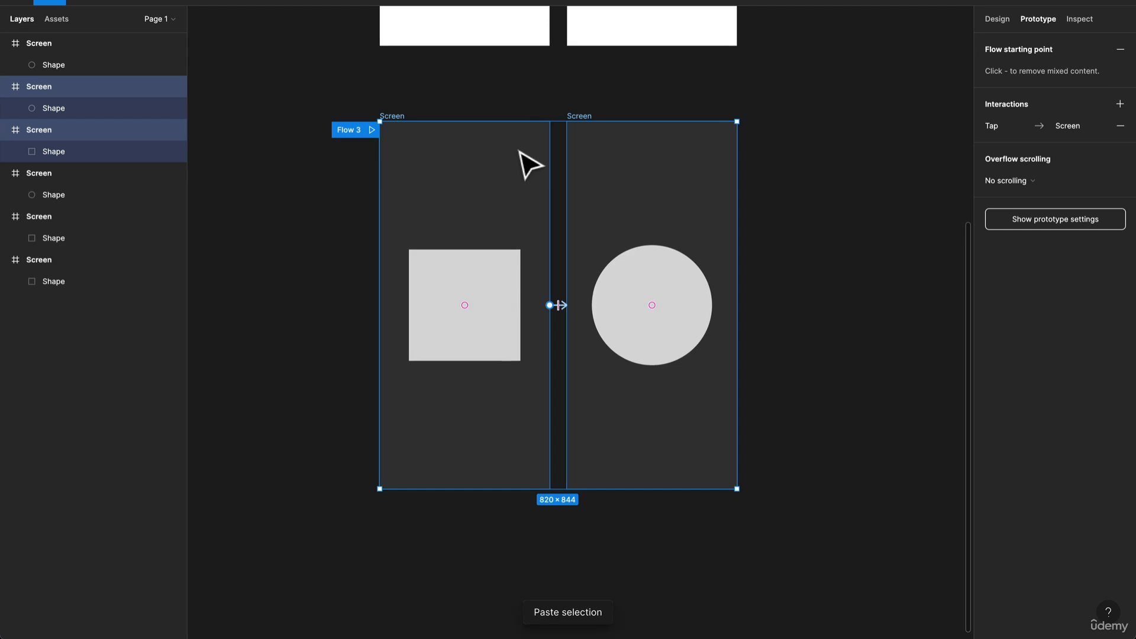
scroll(520, 159, down, 3)
drag(529, 474, 522, 542)
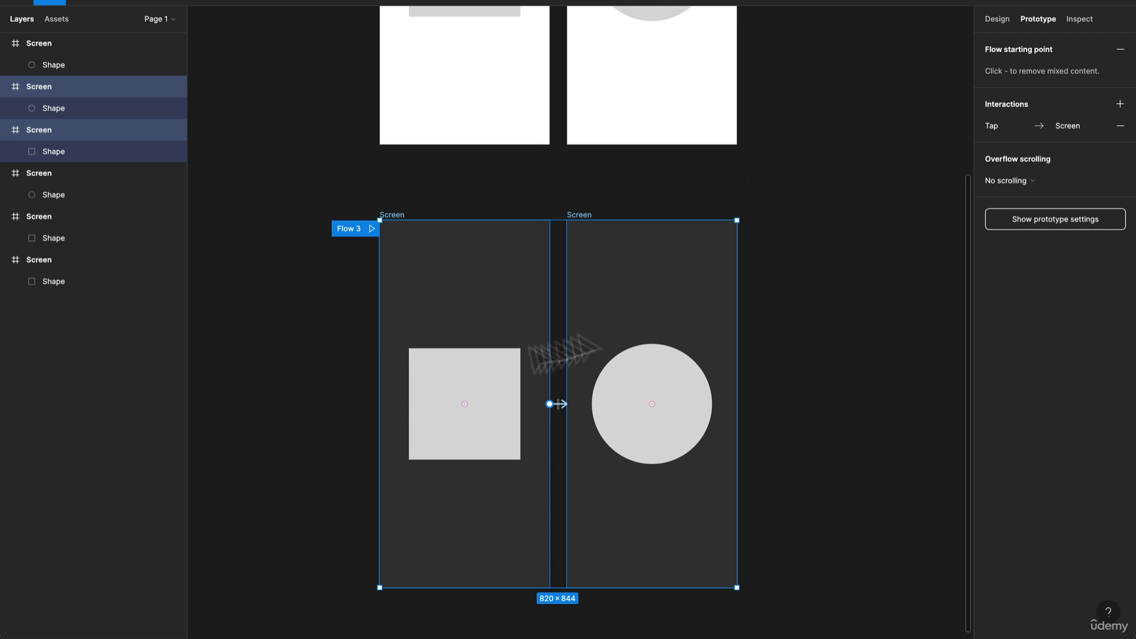
- Select the Flow 1 starting point on the light square screen and open its name for editing
scroll(368, 304, up, 5)
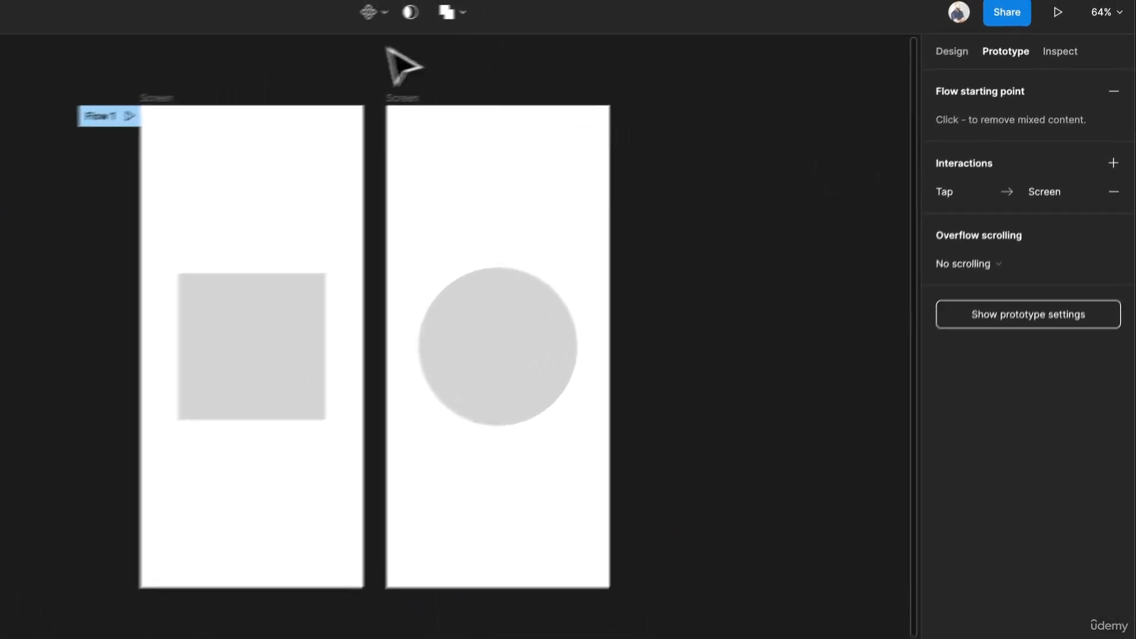
click(102, 115)
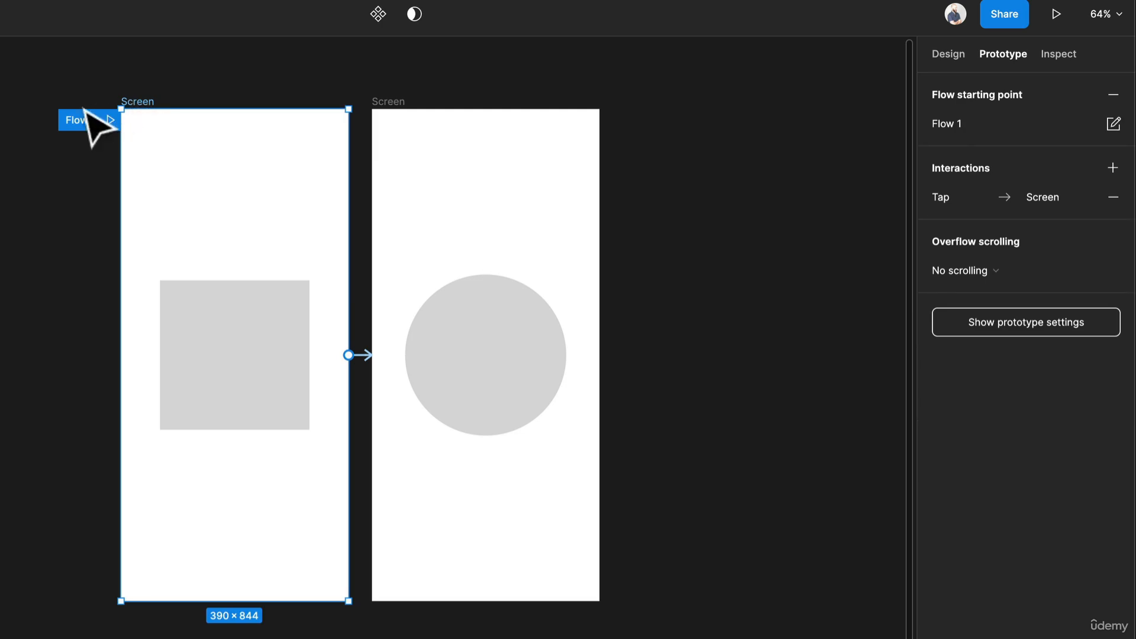
double_click(76, 119)
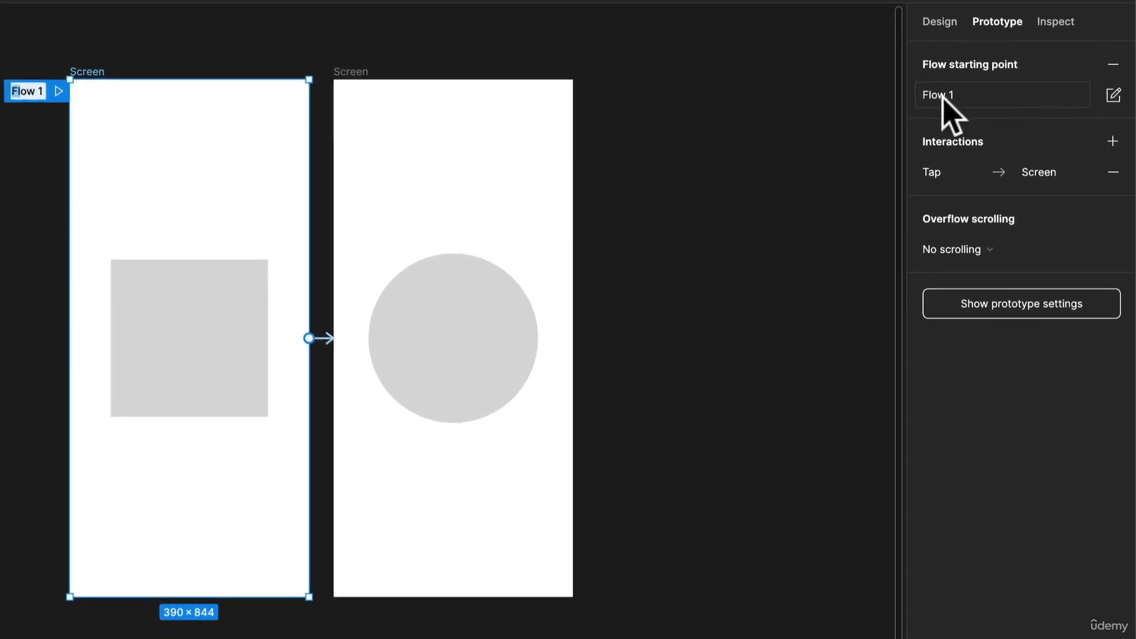
click(943, 98)
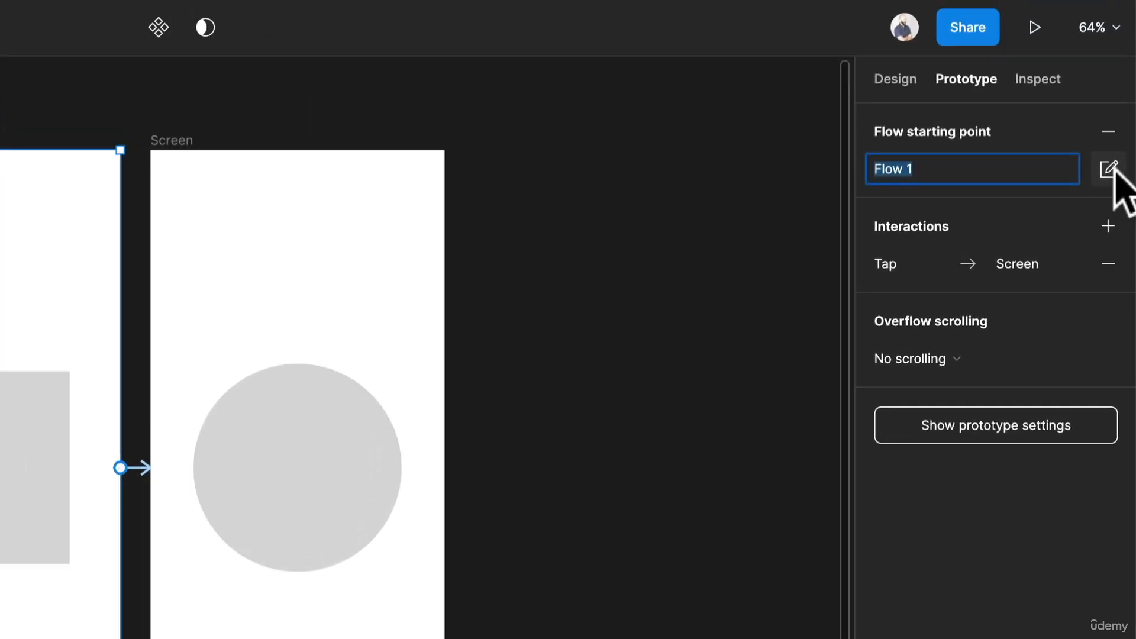
- Add the description "This is a description." to the Flow 1 starting point
click(1110, 169)
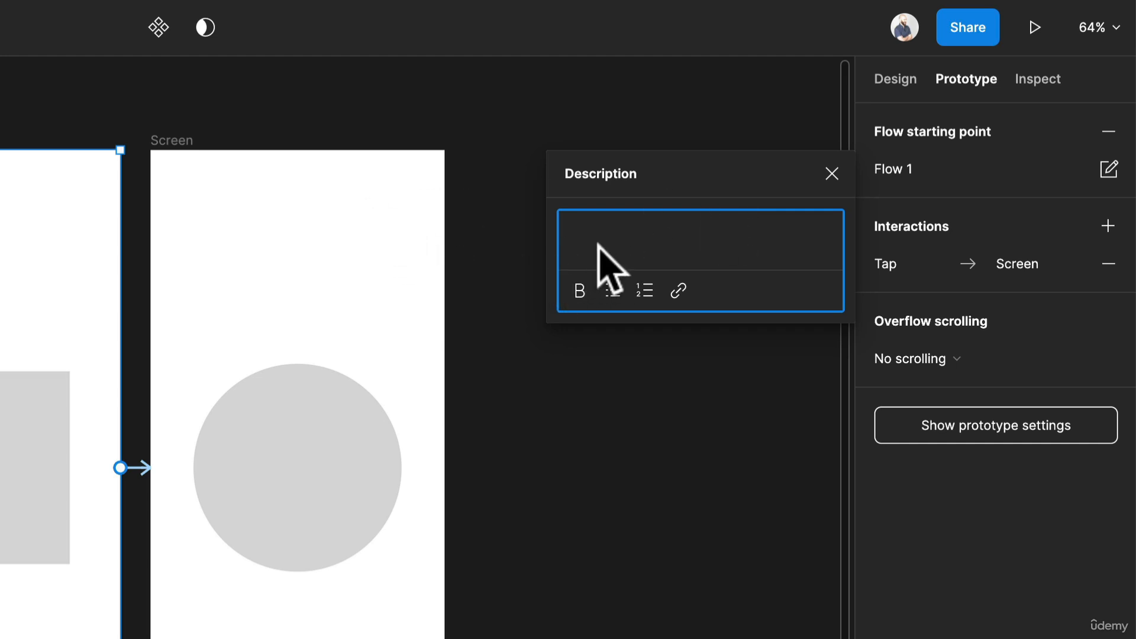
text(This is a description.)
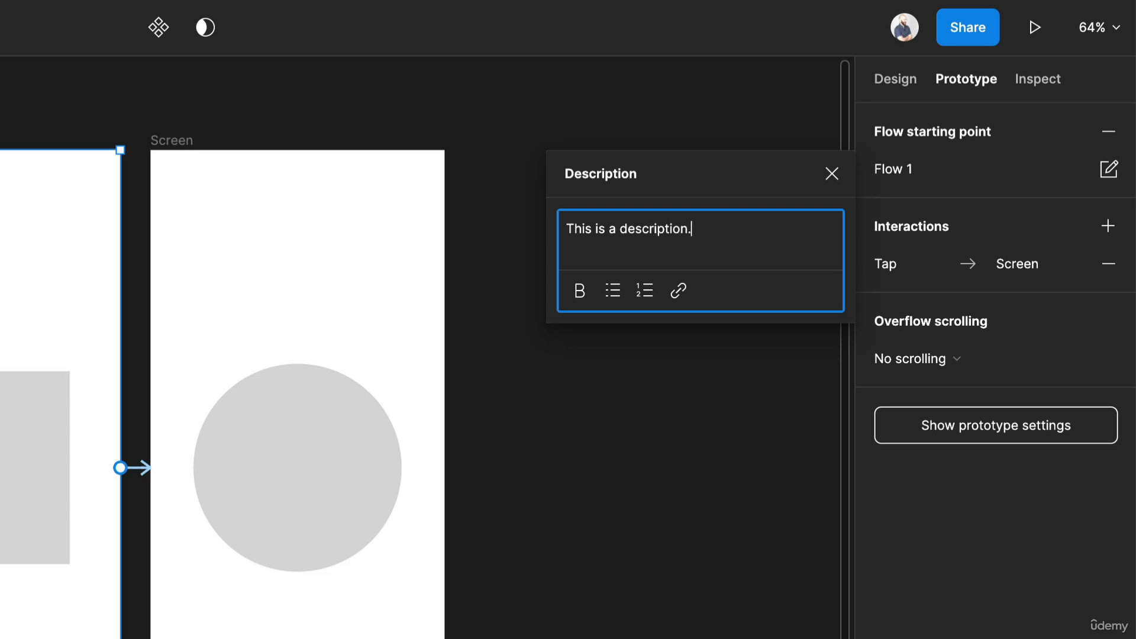
key(Return)
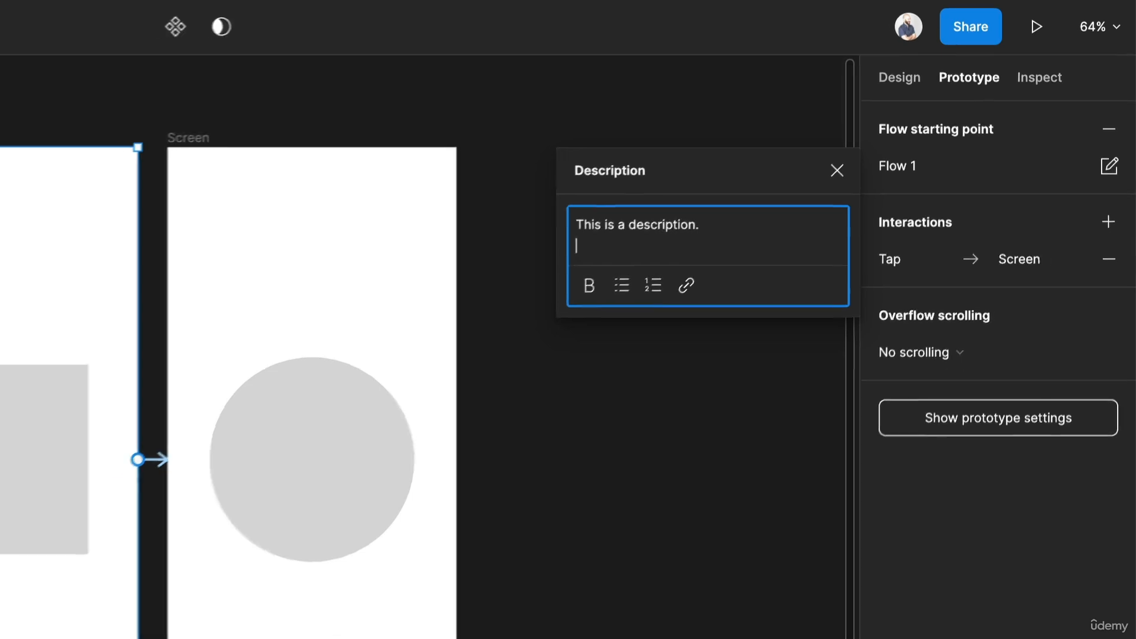
click(733, 430)
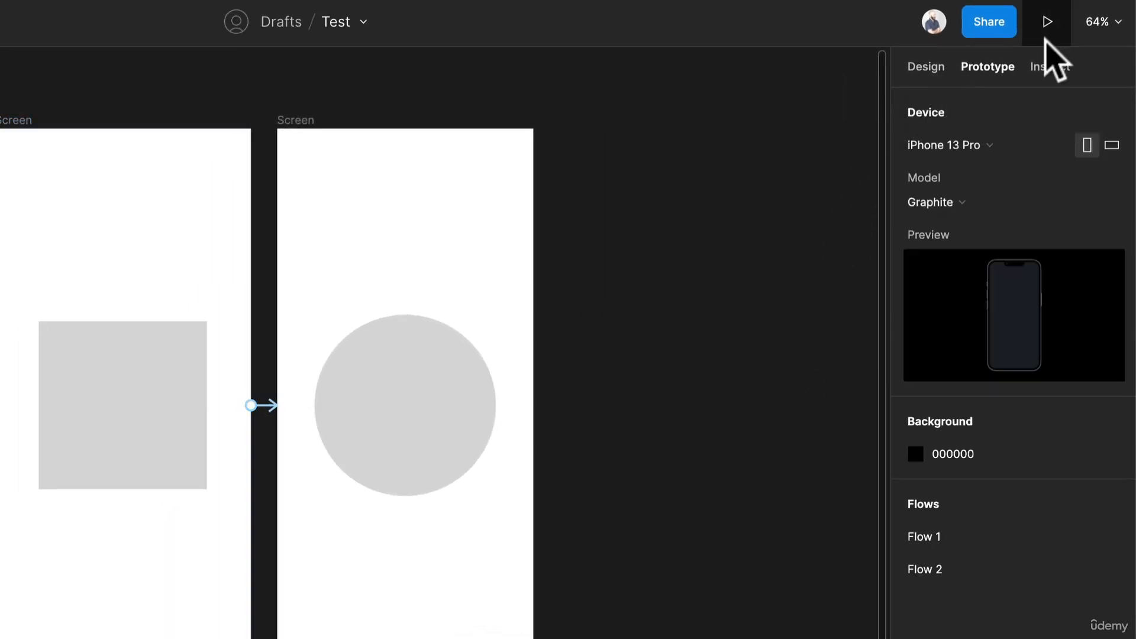
- Play the prototype from Flow 1, go from the square screen to the circle screen, and return to the design file
click(1047, 21)
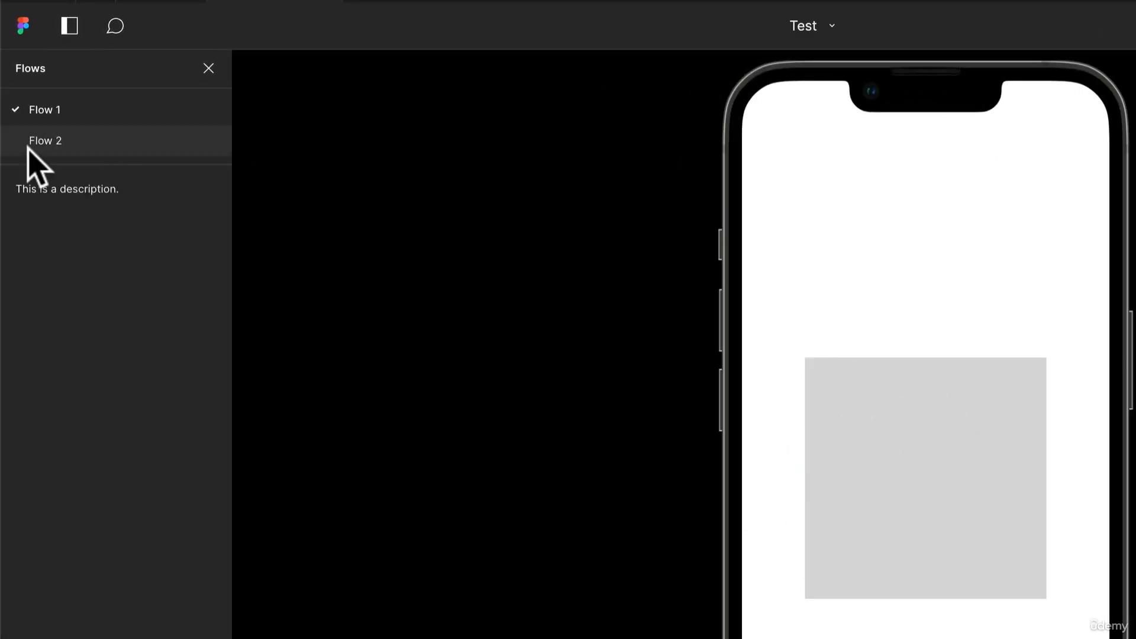
click(882, 450)
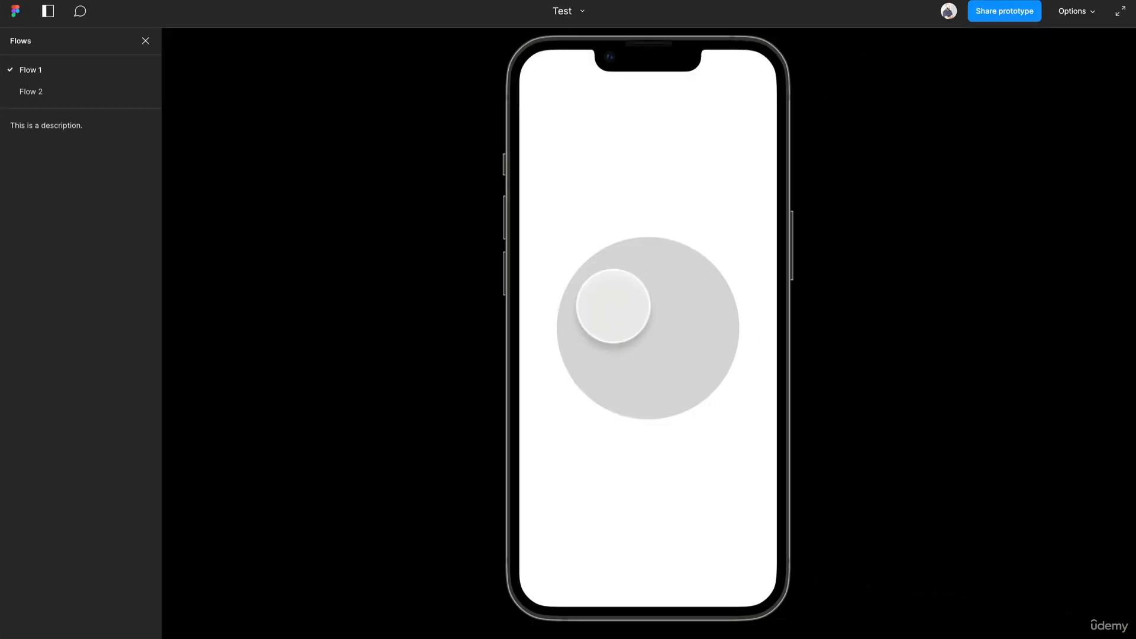
click(122, 11)
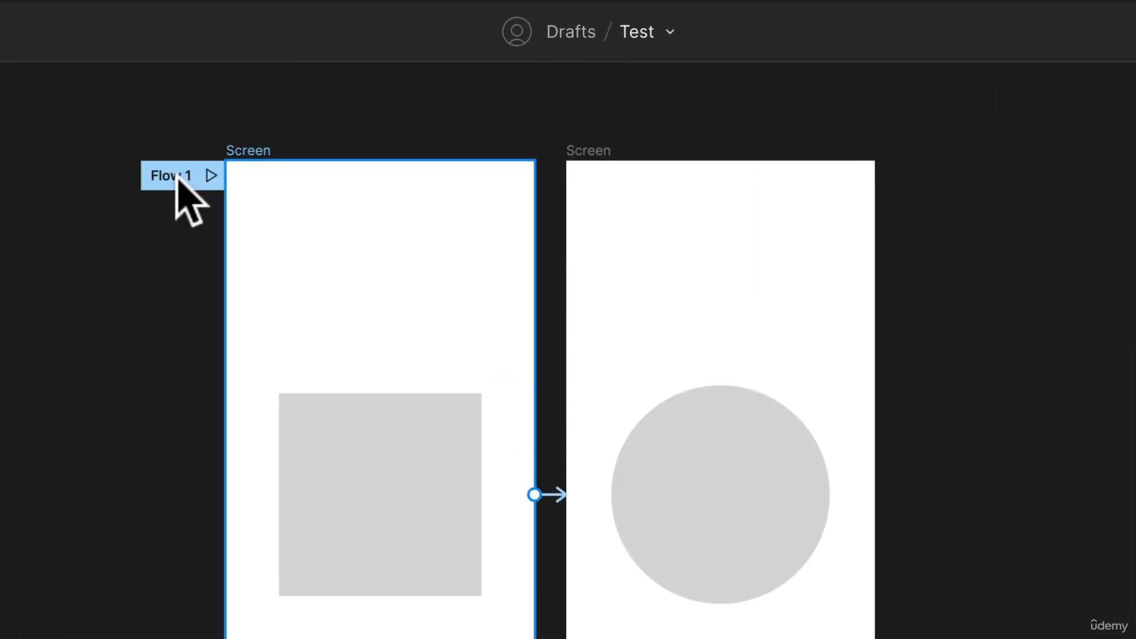
- Move the Flow 1 starting point from the light square screen to the light circle screen
drag(177, 181, 619, 196)
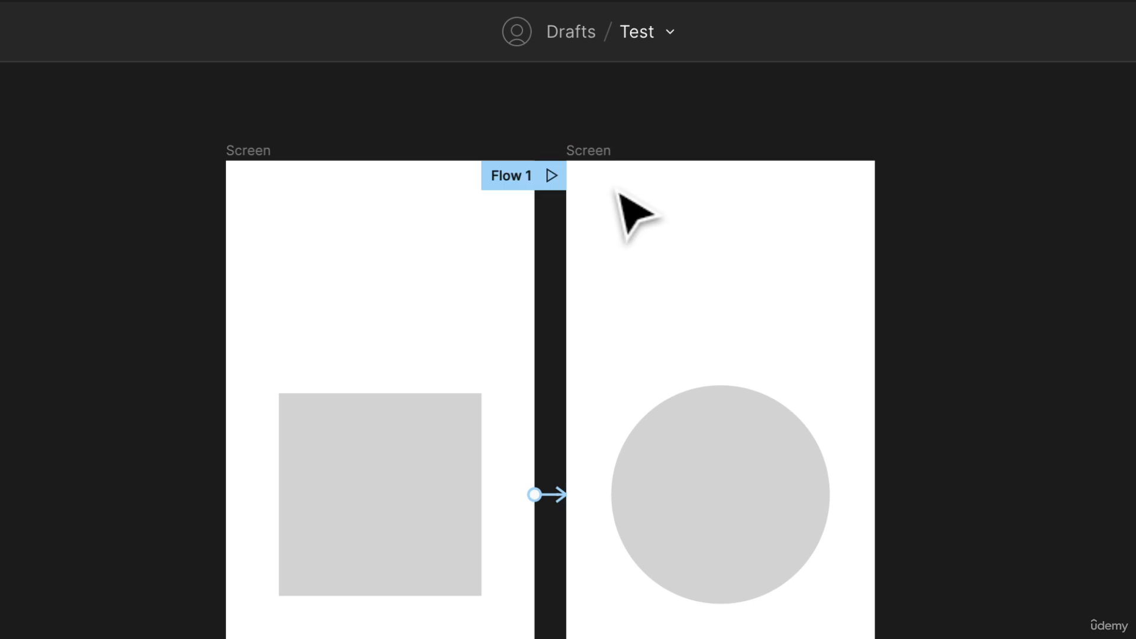
drag(518, 177, 287, 190)
drag(175, 180, 616, 246)
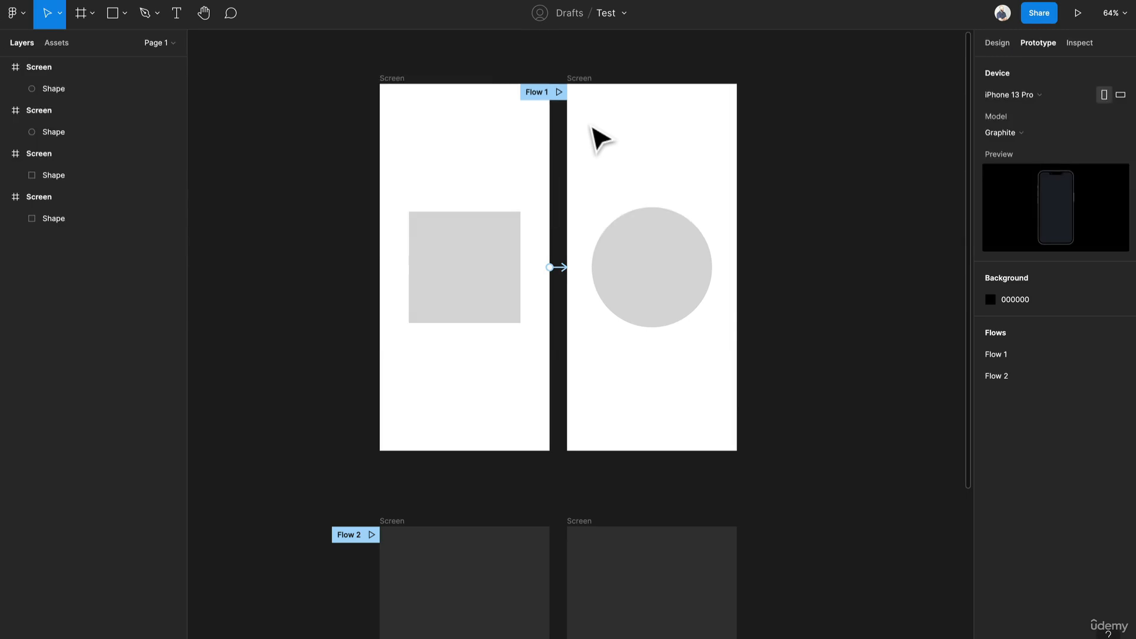